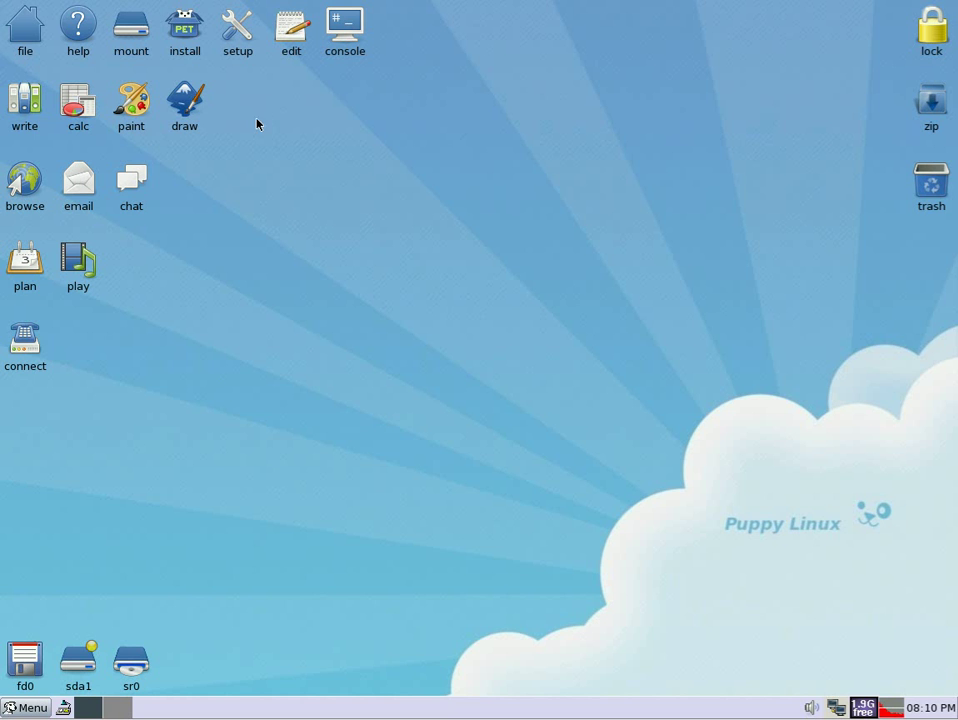
Step: Open InkscapeLite from the draw icon, then close its empty drawing window
{"action": "left_click", "coordinate": [185, 113]}
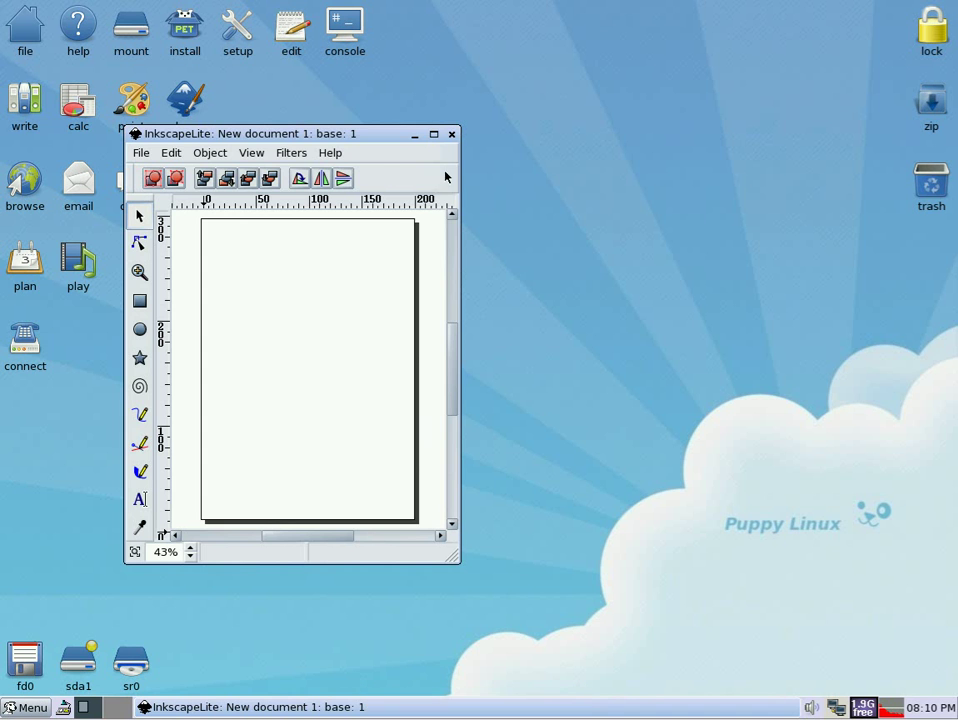
{"action": "left_click", "coordinate": [451, 134]}
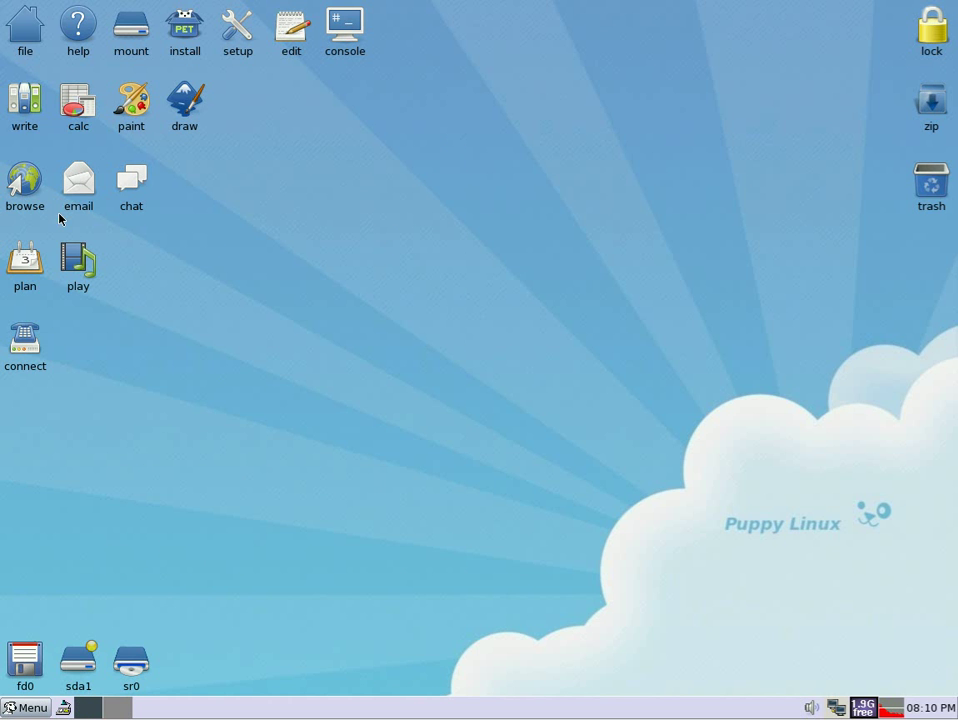
Step: Start SeaMonkey and run a Google search for 'bbc food'
{"action": "left_click", "coordinate": [30, 186]}
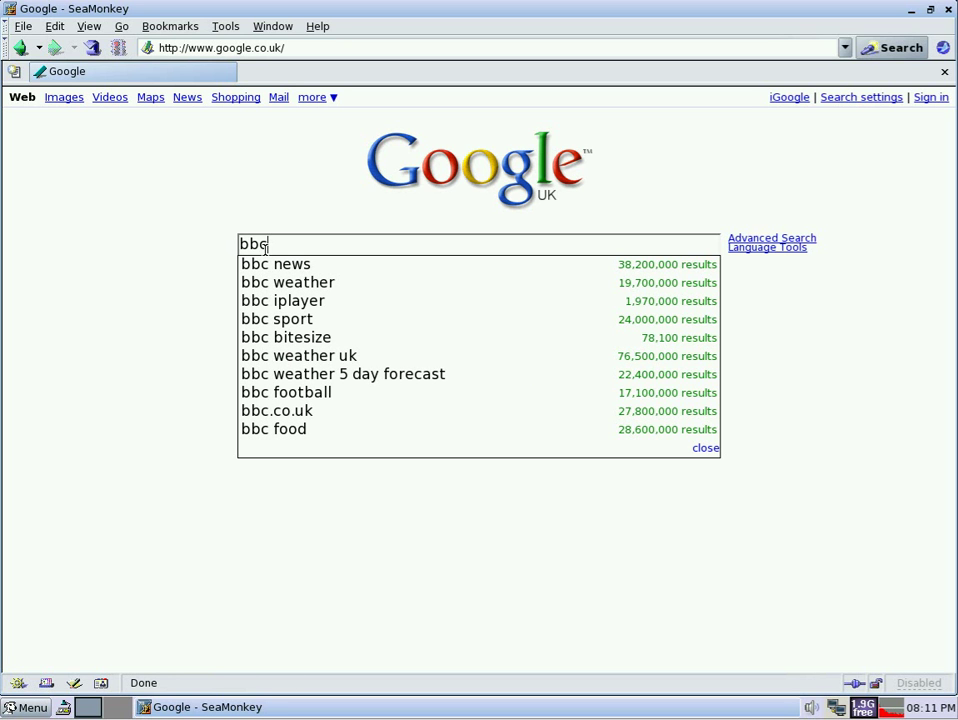
{"action": "left_click", "coordinate": [289, 437]}
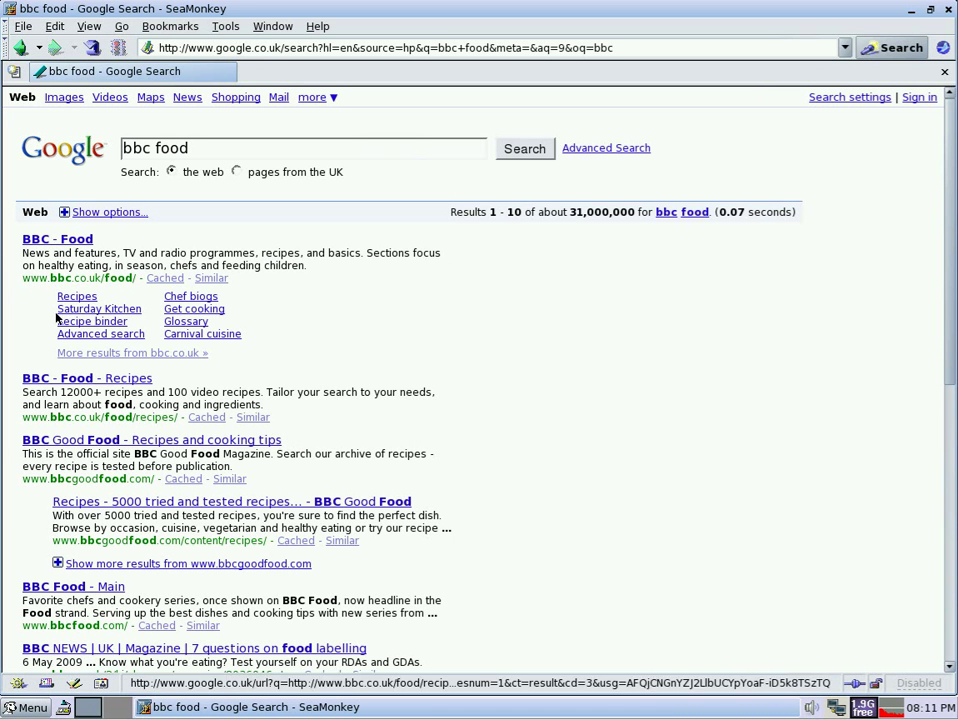
Step: Open the 'BBC - Food' result, then scroll down bbc.co.uk/food and back to the top
{"action": "left_click", "coordinate": [33, 241]}
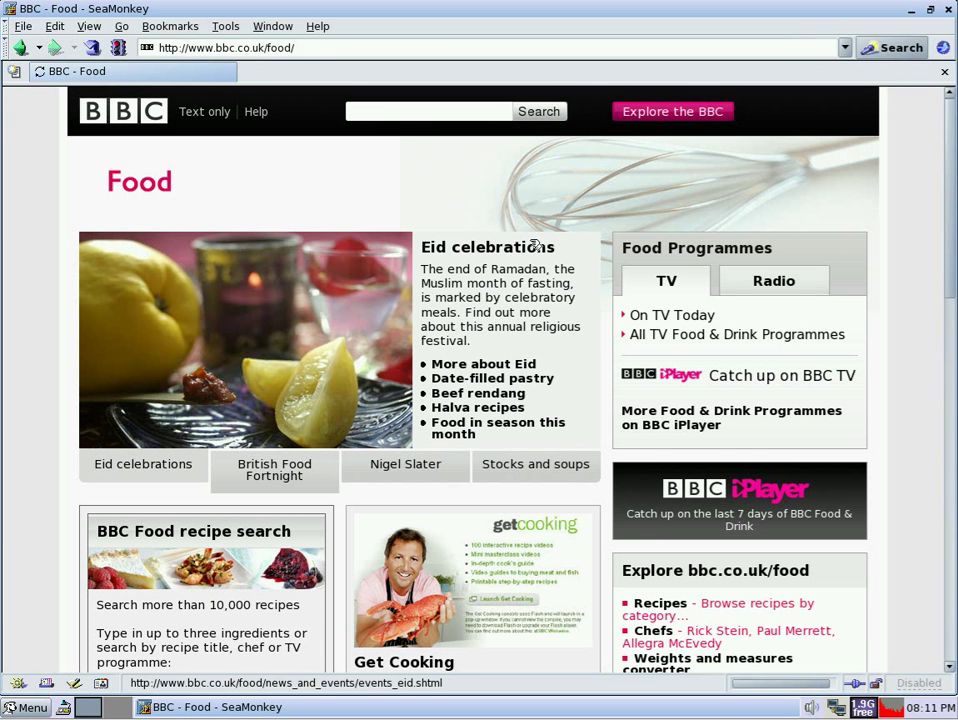
{"action": "scroll", "coordinate": [907, 346], "scroll_direction": "down", "scroll_amount": 3}
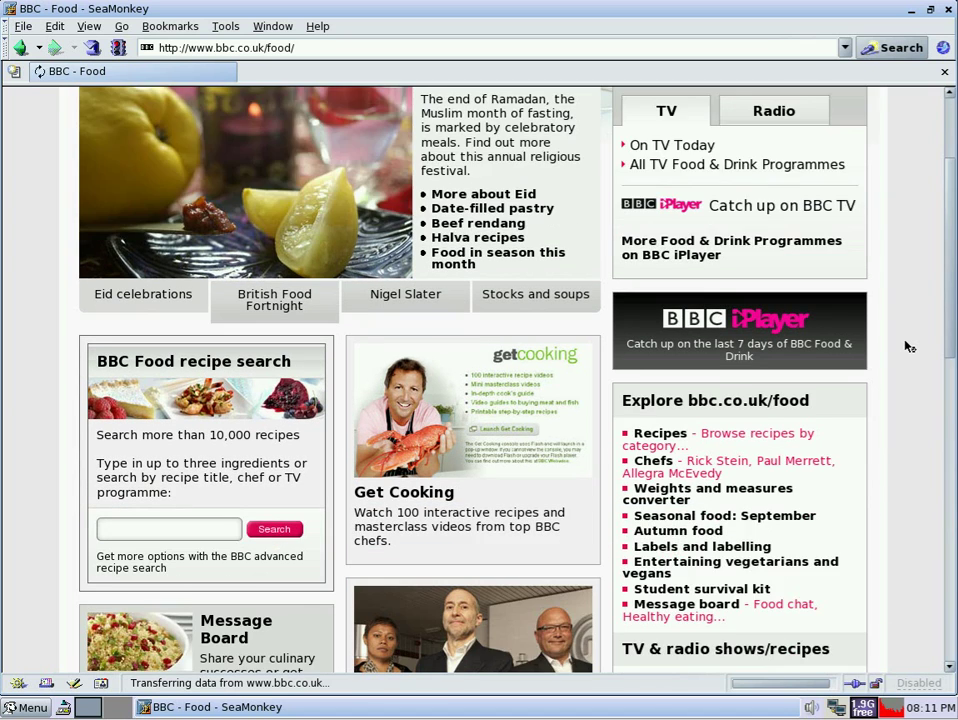
{"action": "scroll", "coordinate": [907, 346], "scroll_direction": "down", "scroll_amount": 3}
{"action": "scroll", "coordinate": [907, 346], "scroll_direction": "up", "scroll_amount": 5}
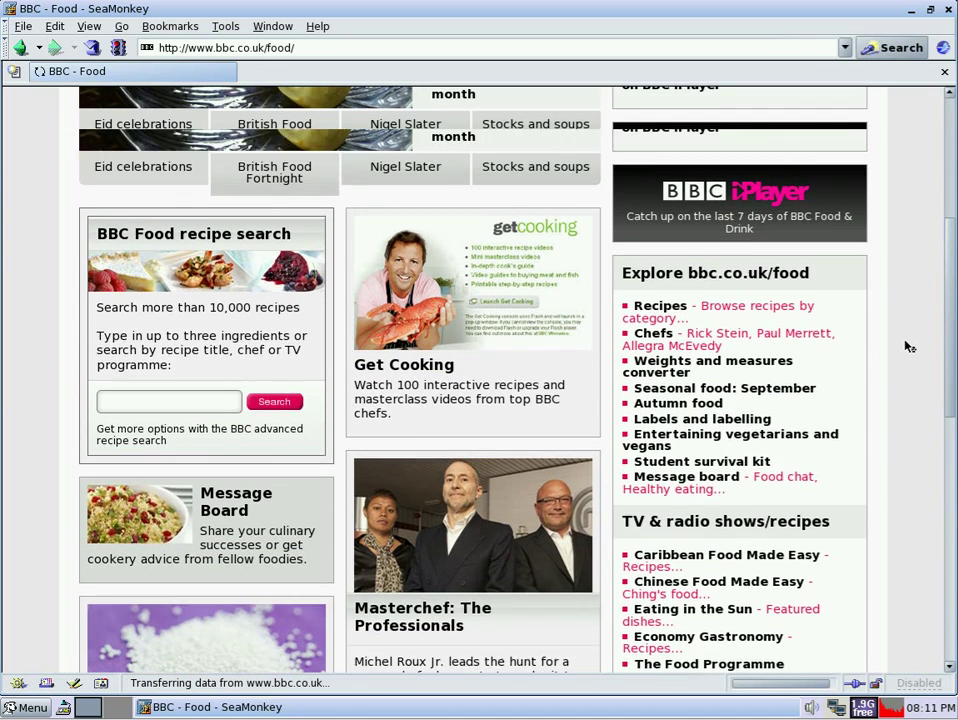
{"action": "scroll", "coordinate": [907, 346], "scroll_direction": "up", "scroll_amount": 1}
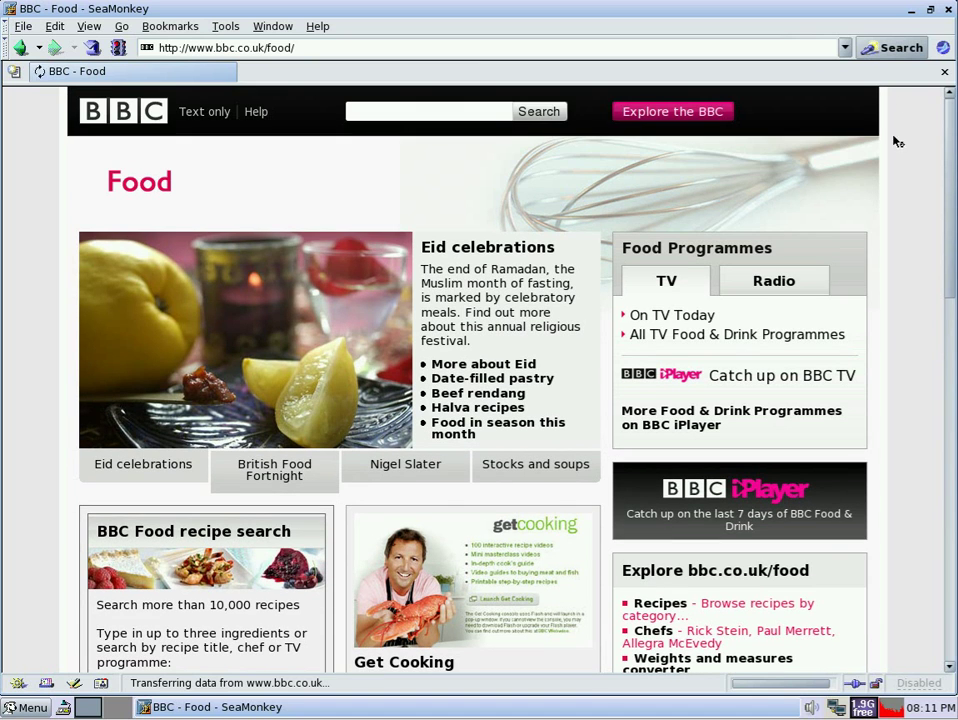
Step: Close SeaMonkey and browse the Utility, Filesystem, Graphic, Document, Business and Personal menu categories
{"action": "left_click", "coordinate": [948, 11]}
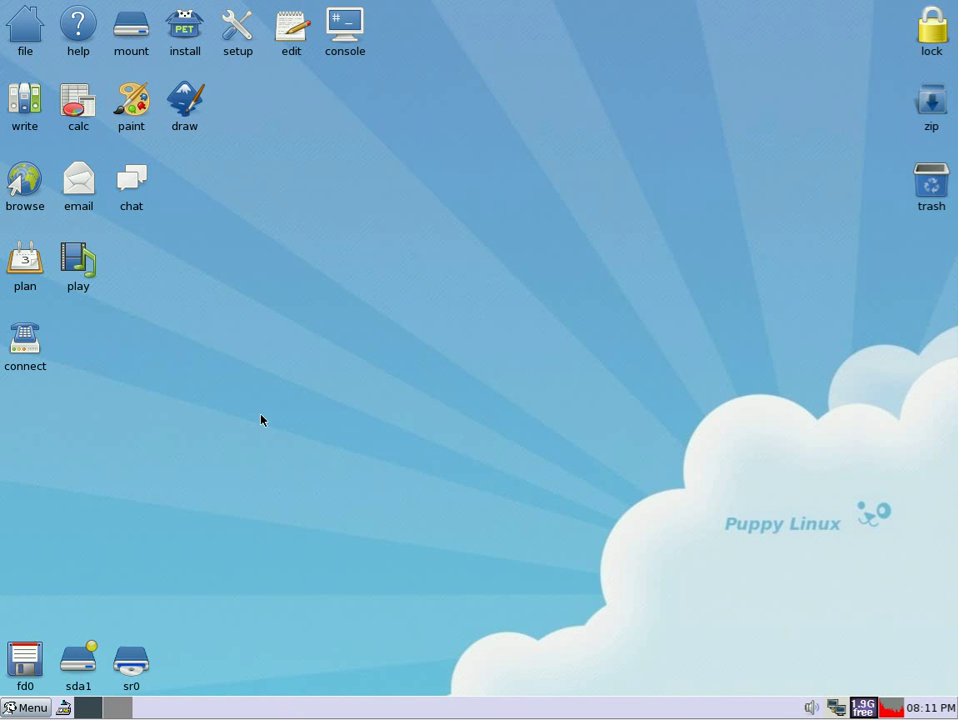
{"action": "left_click", "coordinate": [22, 707]}
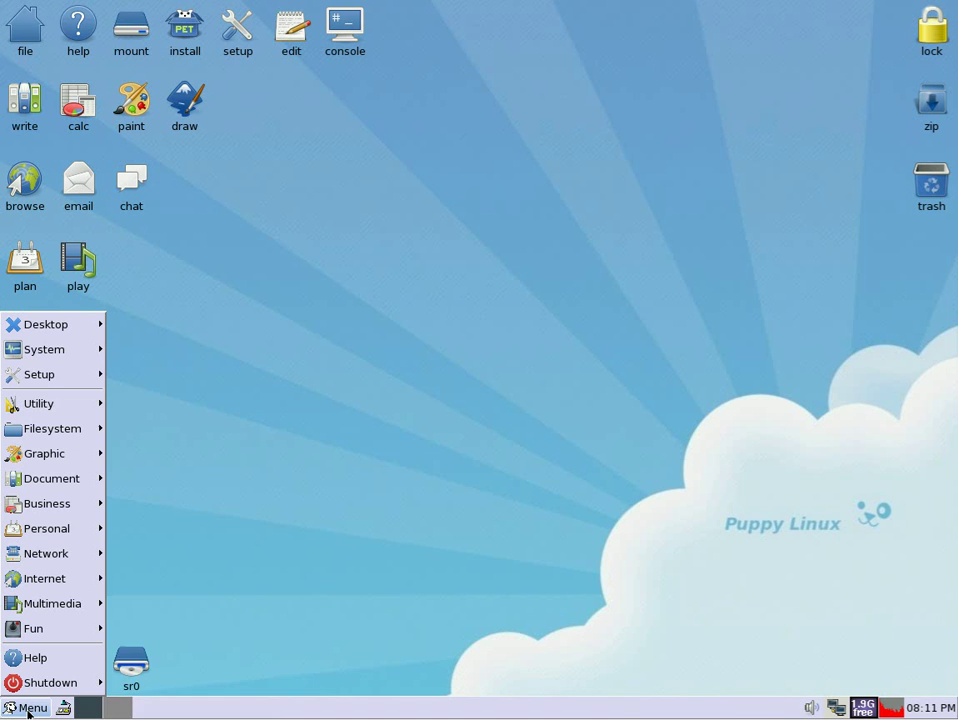
{"action": "mouse_move", "coordinate": [67, 404]}
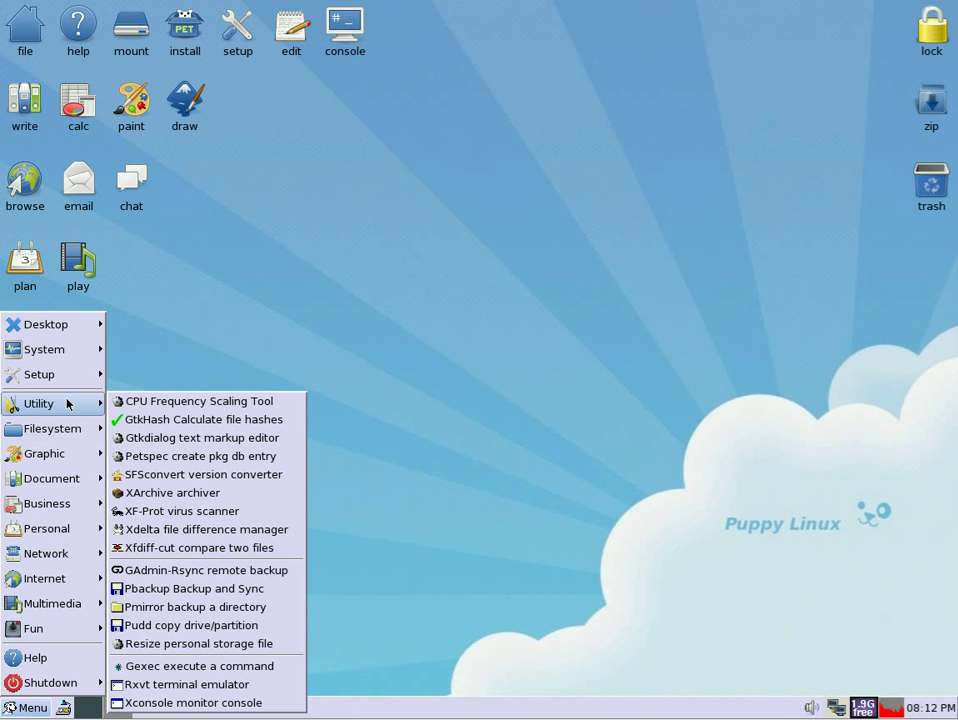
{"action": "mouse_move", "coordinate": [63, 430]}
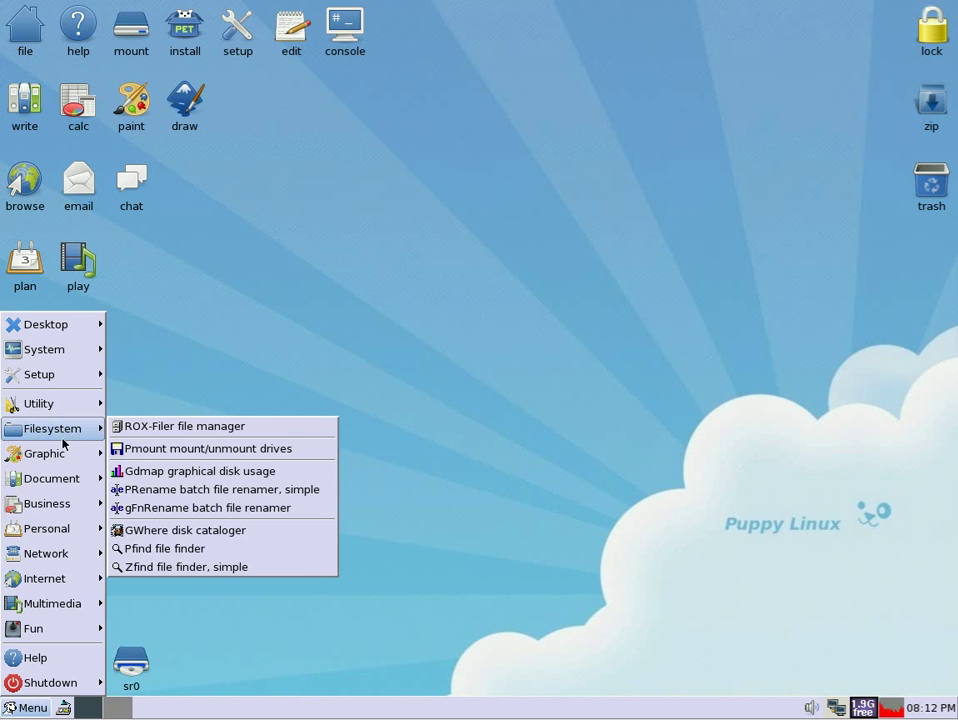
{"action": "mouse_move", "coordinate": [63, 453]}
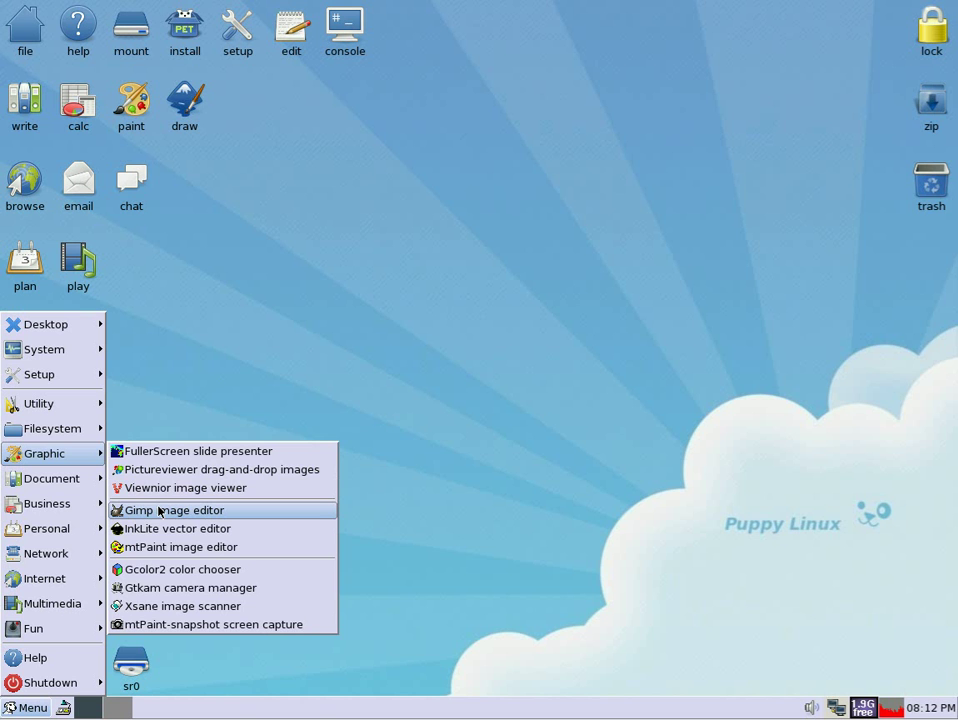
{"action": "mouse_move", "coordinate": [103, 480]}
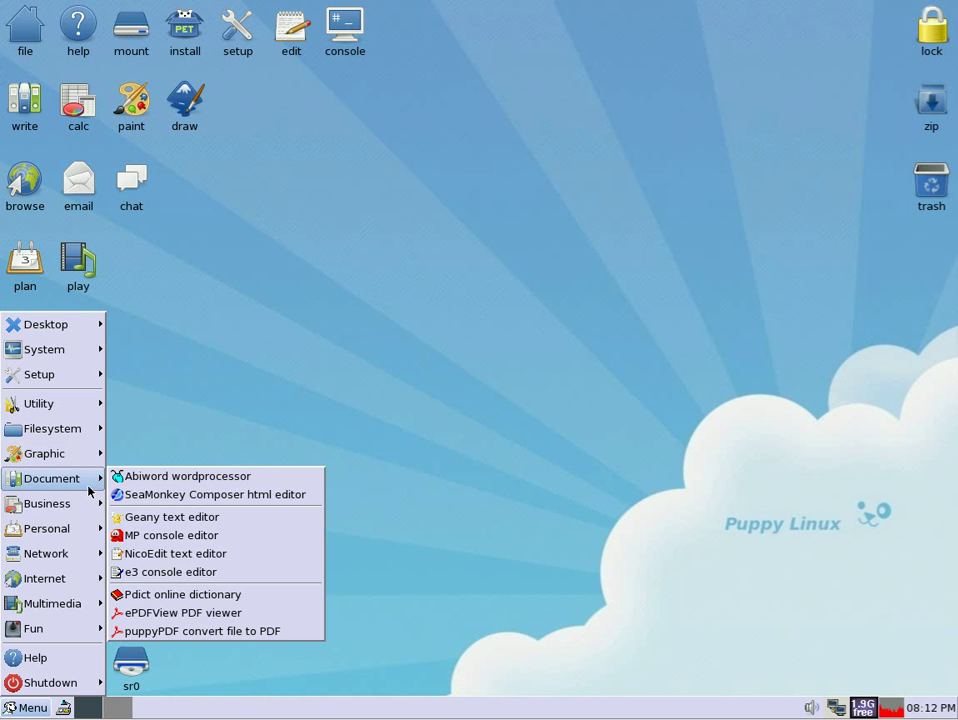
{"action": "mouse_move", "coordinate": [84, 504]}
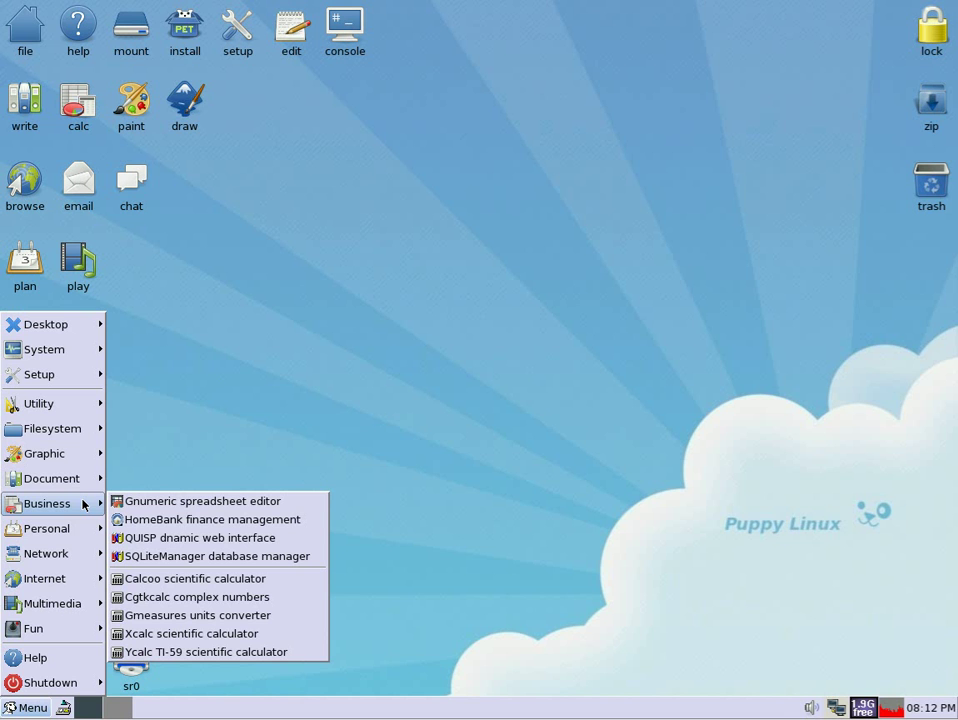
{"action": "mouse_move", "coordinate": [79, 531]}
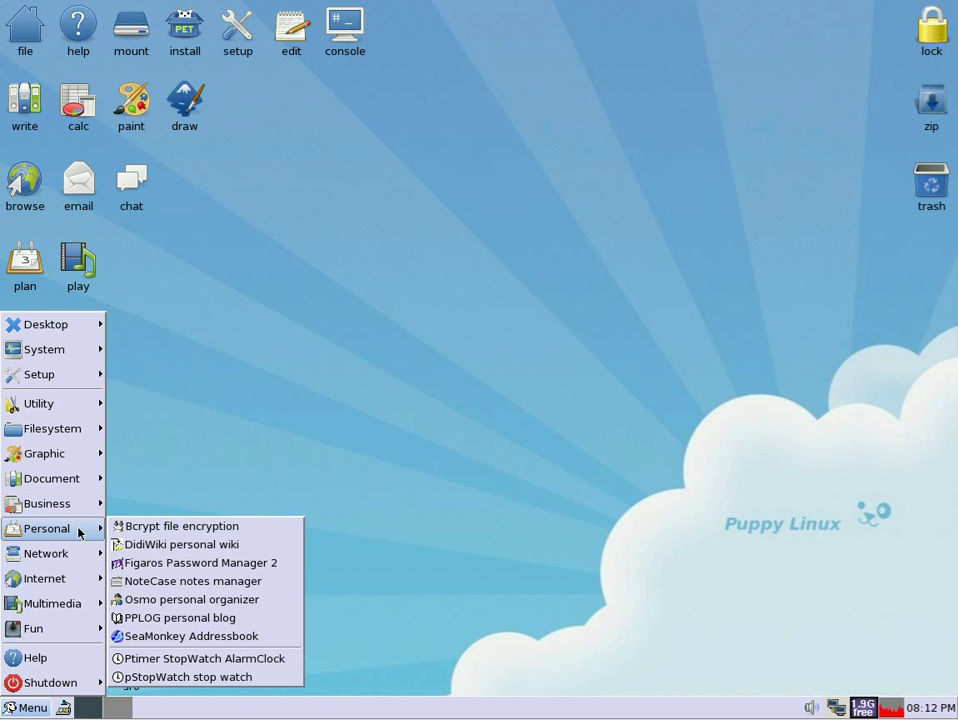
Step: Launch Bcrypt file encryption, move it aside, and open ~/my-documents in the file manager
{"action": "left_click", "coordinate": [152, 528]}
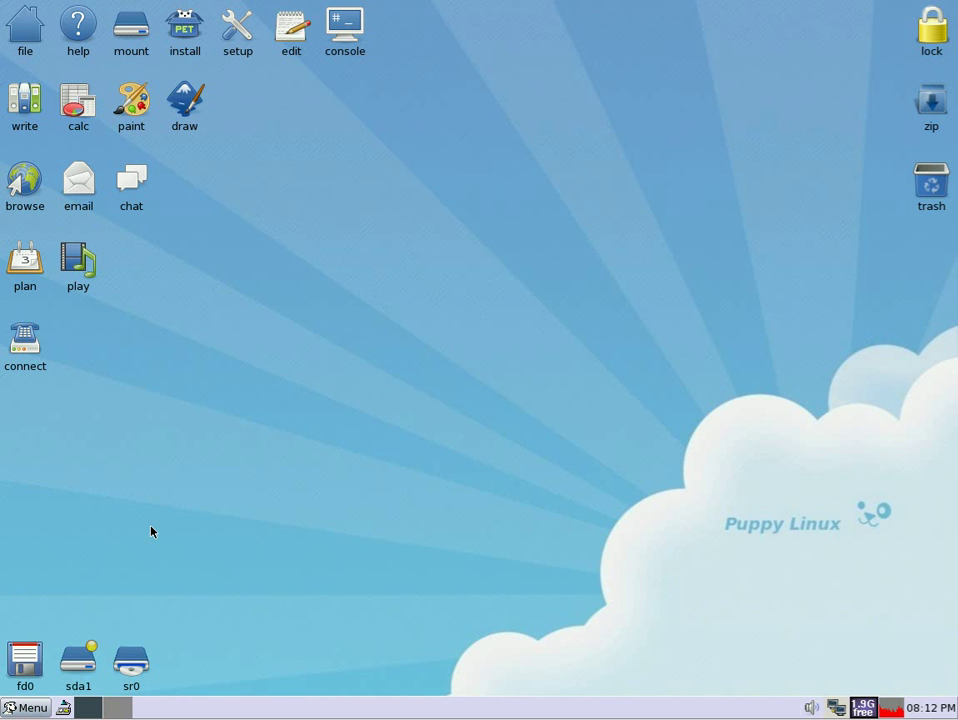
{"action": "left_click_drag", "start_coordinate": [513, 278], "coordinate": [743, 435]}
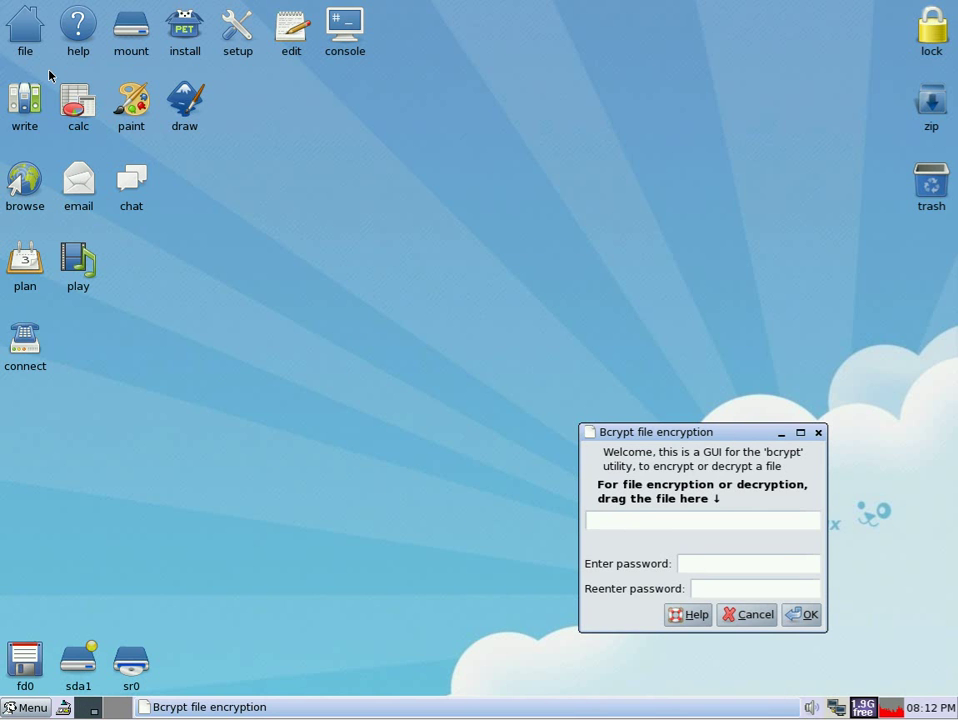
{"action": "left_click", "coordinate": [25, 28]}
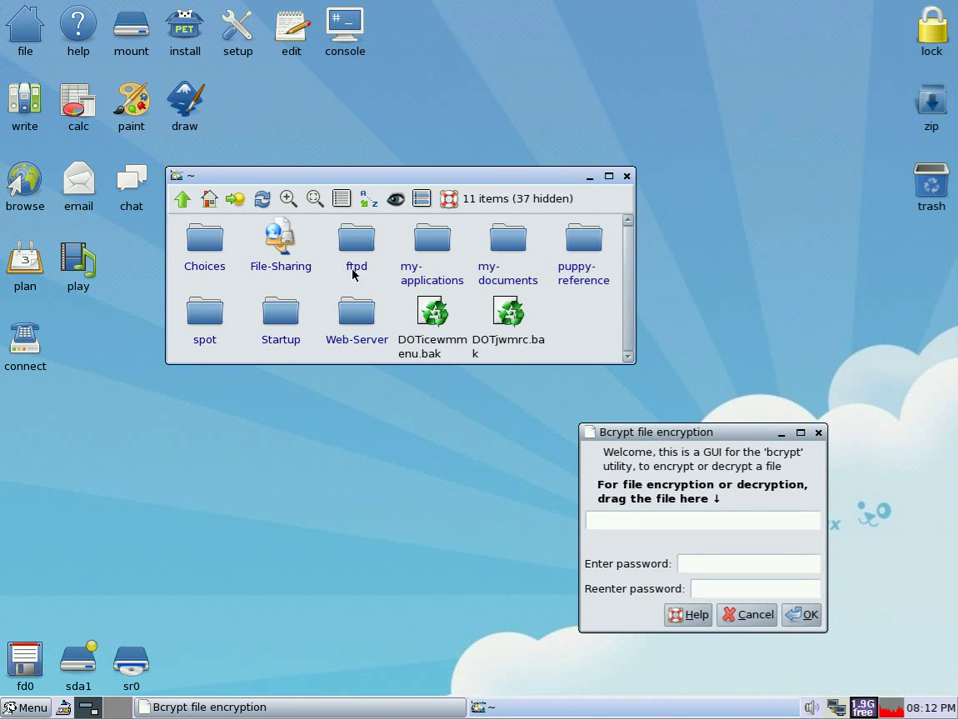
{"action": "double_click", "coordinate": [510, 242]}
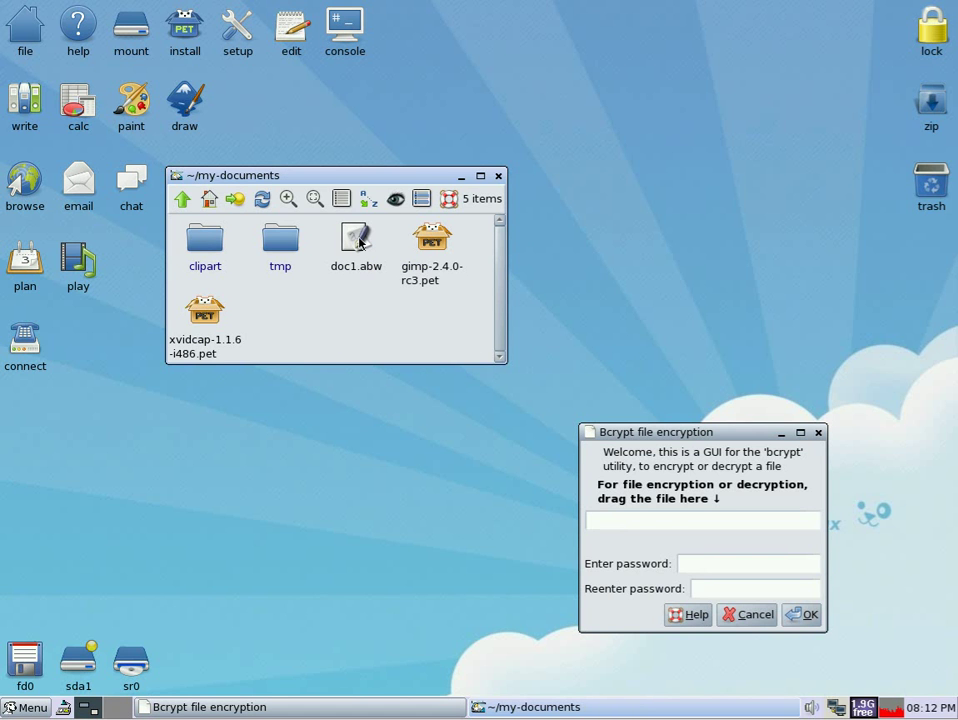
Step: Load doc1.abw into Bcrypt and submit a 7-character password entered twice
{"action": "left_click_drag", "start_coordinate": [359, 243], "coordinate": [626, 517]}
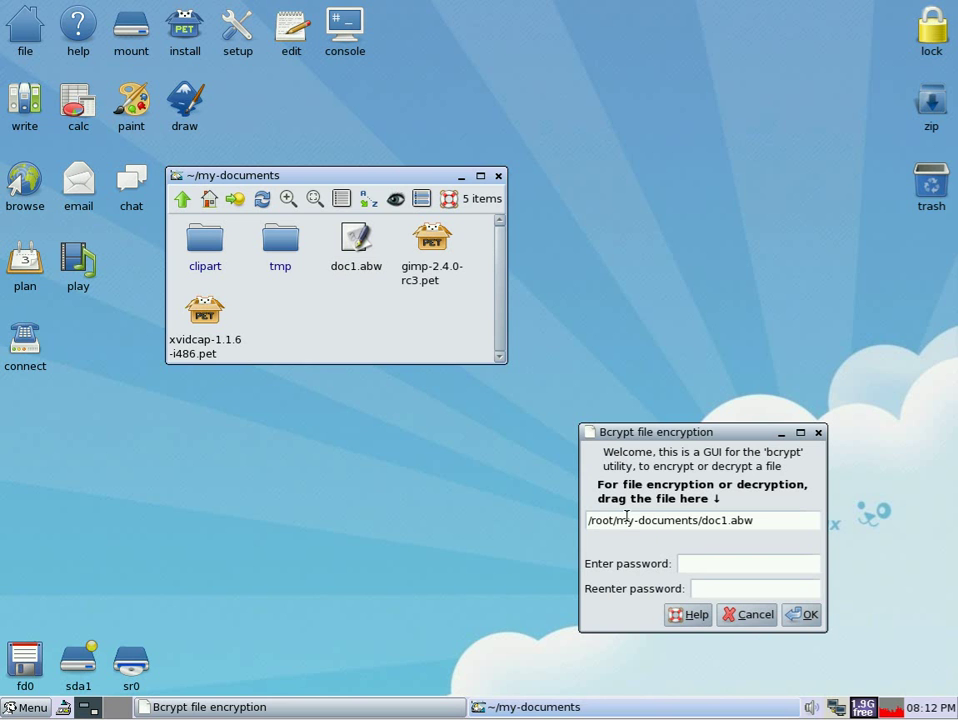
{"action": "left_click", "coordinate": [728, 565]}
{"action": "type", "text": "xxxxxxx"}
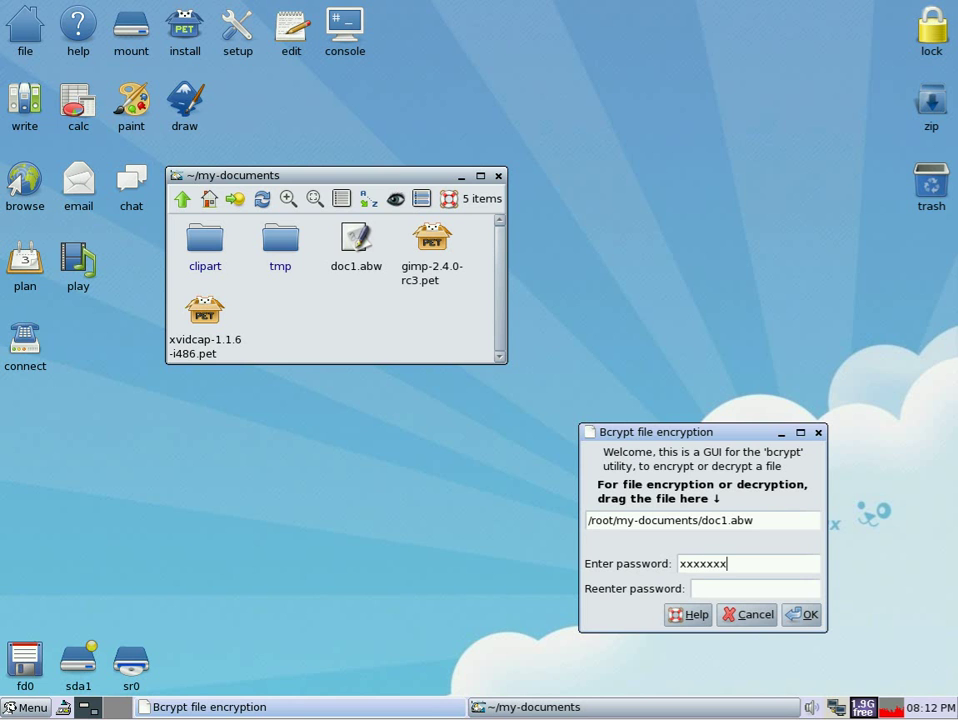
{"action": "key", "text": "Tab"}
{"action": "type", "text": "xxxxxxx"}
{"action": "left_click", "coordinate": [803, 615]}
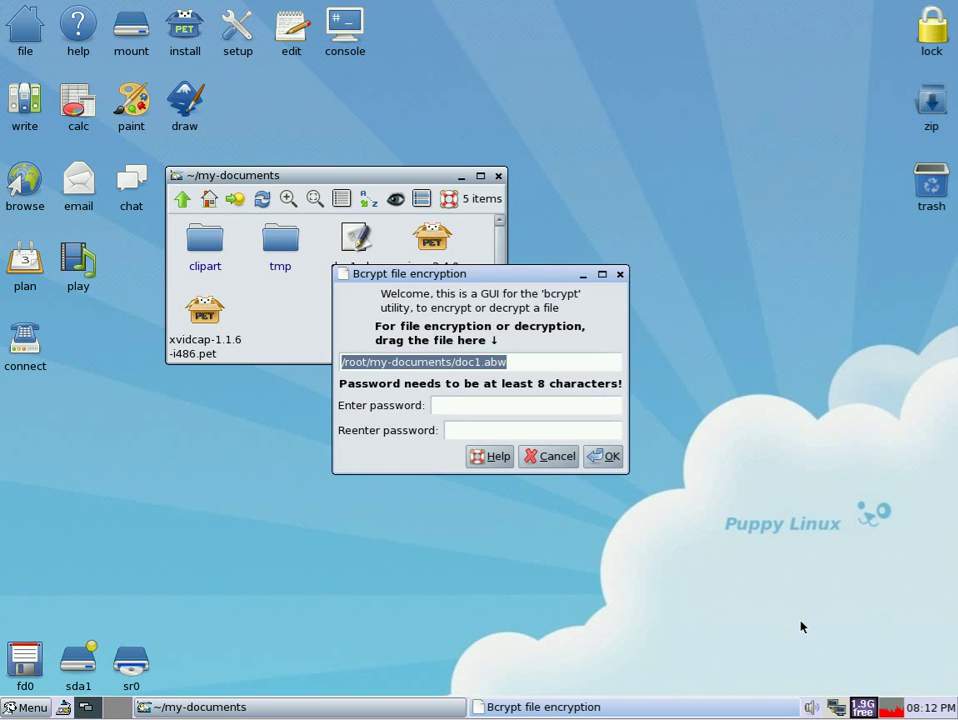
Step: After the 8-character warning, enter a 10-character password in both fields
{"action": "left_click", "coordinate": [464, 402]}
{"action": "type", "text": "xxxxxxxxxx"}
{"action": "key", "text": "Tab"}
{"action": "type", "text": "xxxxxxxxxx"}
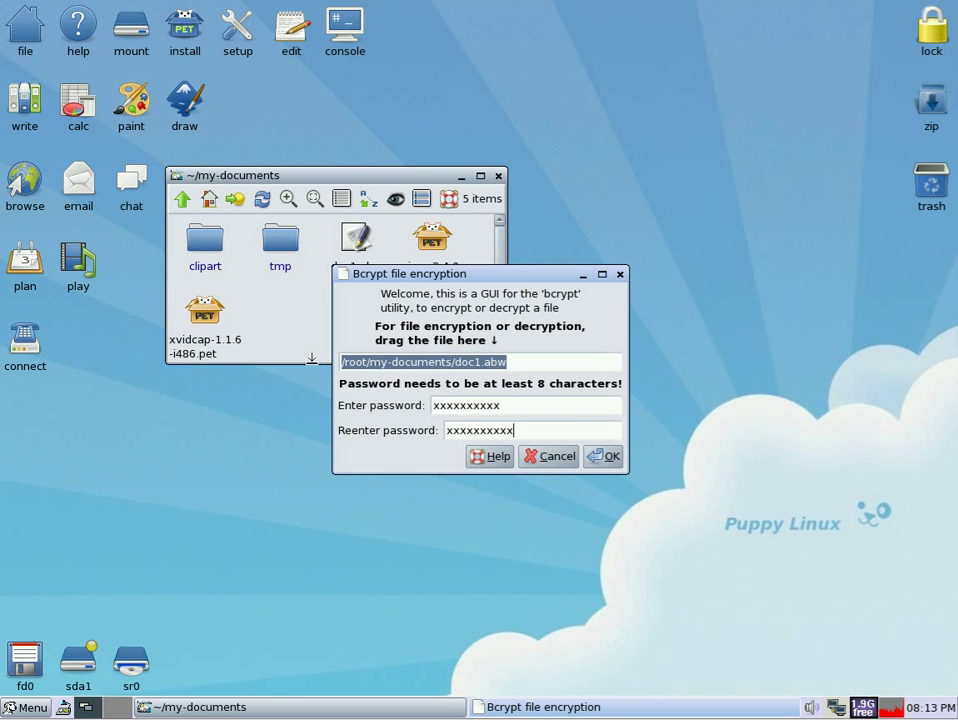
{"action": "left_click", "coordinate": [598, 457]}
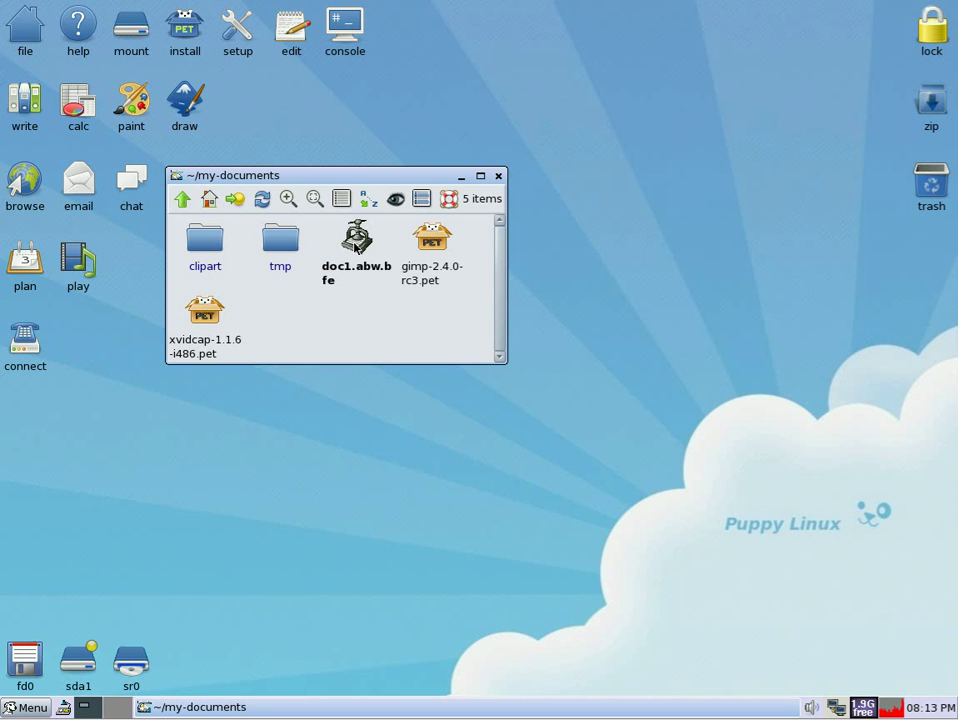
Step: Decrypt doc1.abw.bfe by entering its 10-character password in both fields and confirming
{"action": "double_click", "coordinate": [357, 247]}
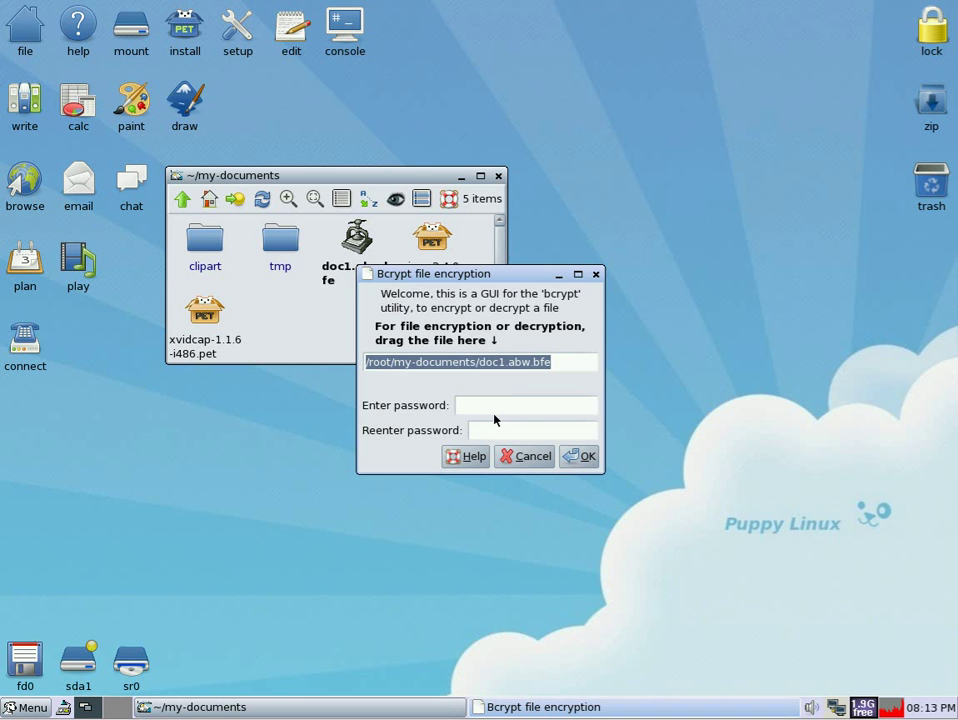
{"action": "left_click", "coordinate": [494, 408]}
{"action": "type", "text": "xxxxxxxxxx"}
{"action": "key", "text": "Tab"}
{"action": "type", "text": "xxxxxxxxxx"}
{"action": "left_click", "coordinate": [584, 458]}
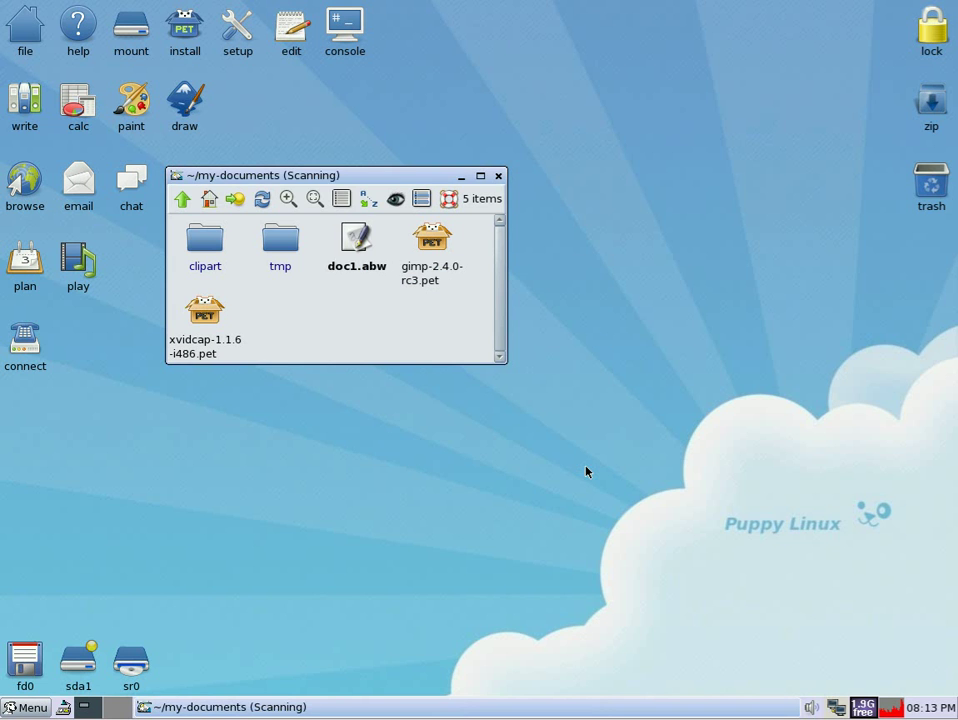
Step: Open doc1.abw in AbiWord to check its text, then close AbiWord and the my-documents window
{"action": "left_click", "coordinate": [356, 245]}
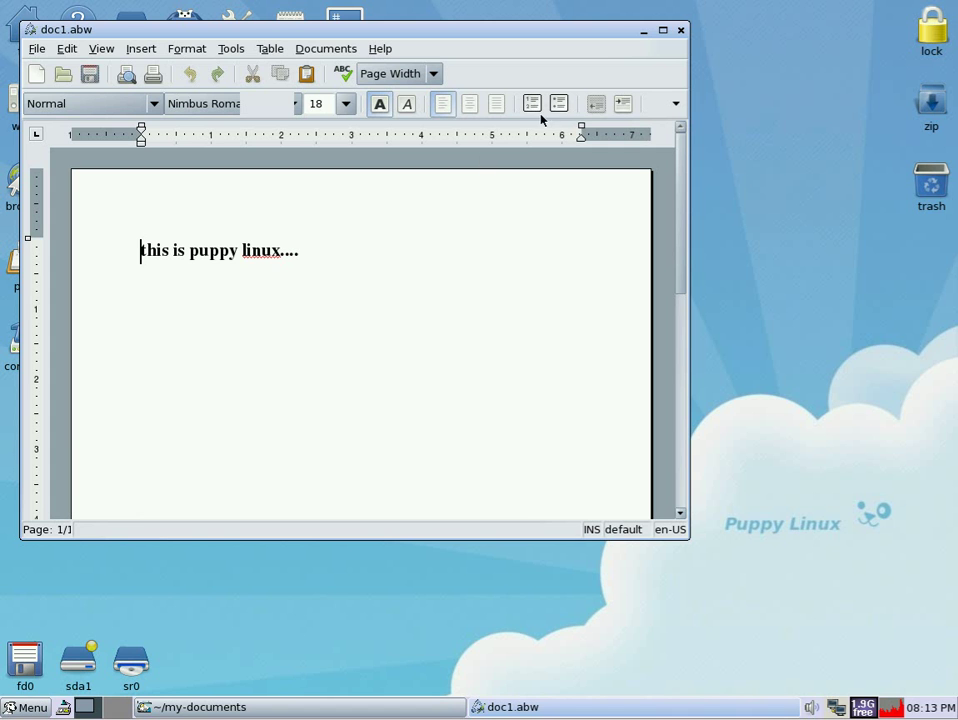
{"action": "left_click", "coordinate": [680, 30]}
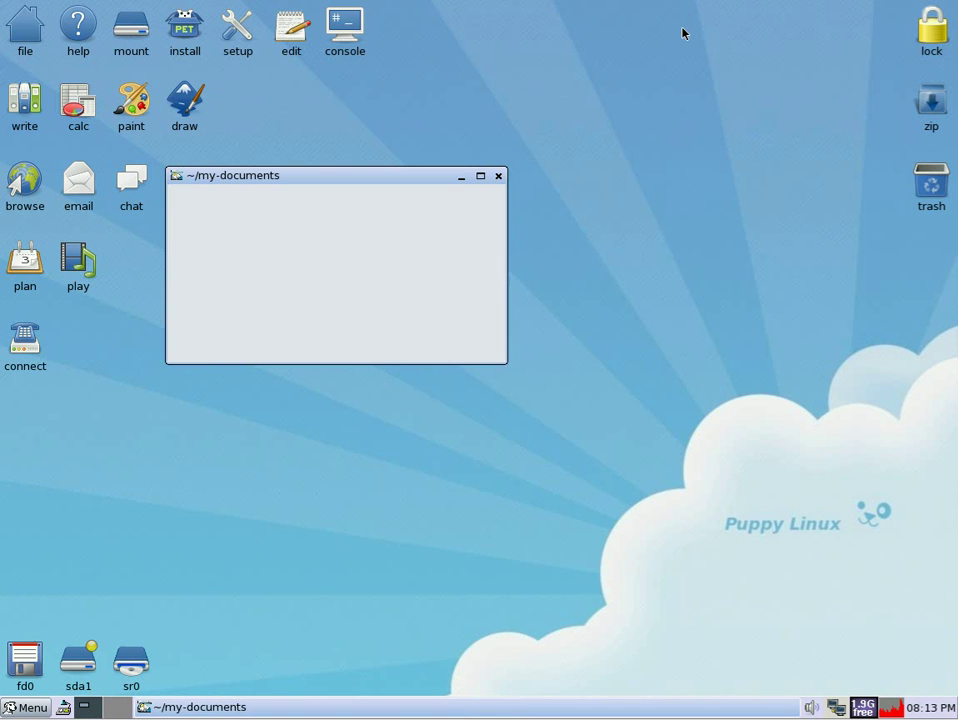
{"action": "left_click", "coordinate": [498, 176]}
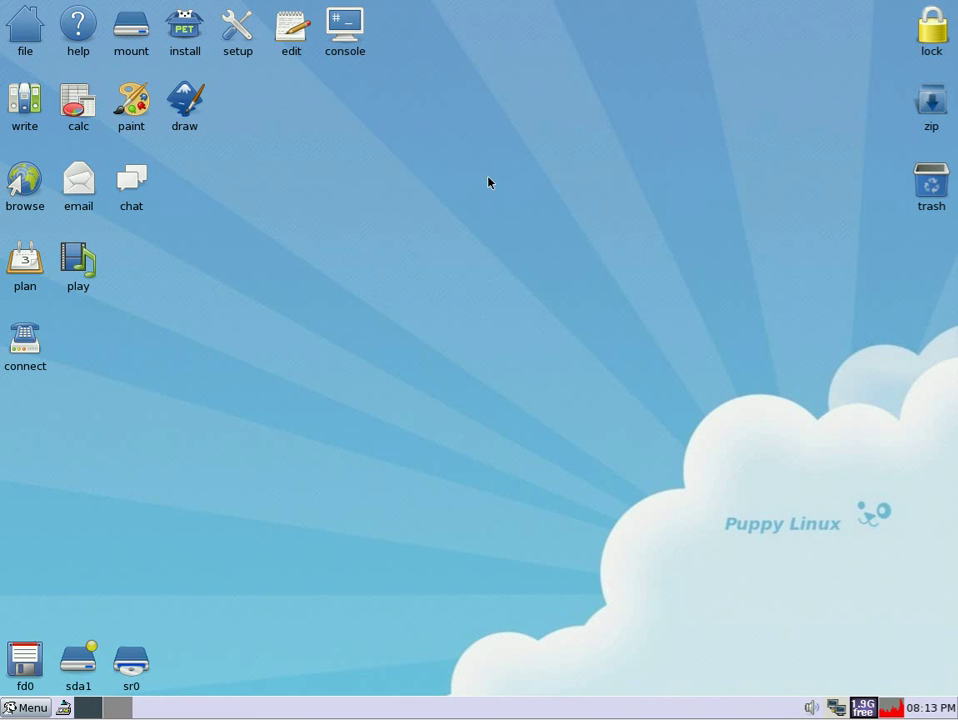
{"action": "left_click", "coordinate": [180, 38]}
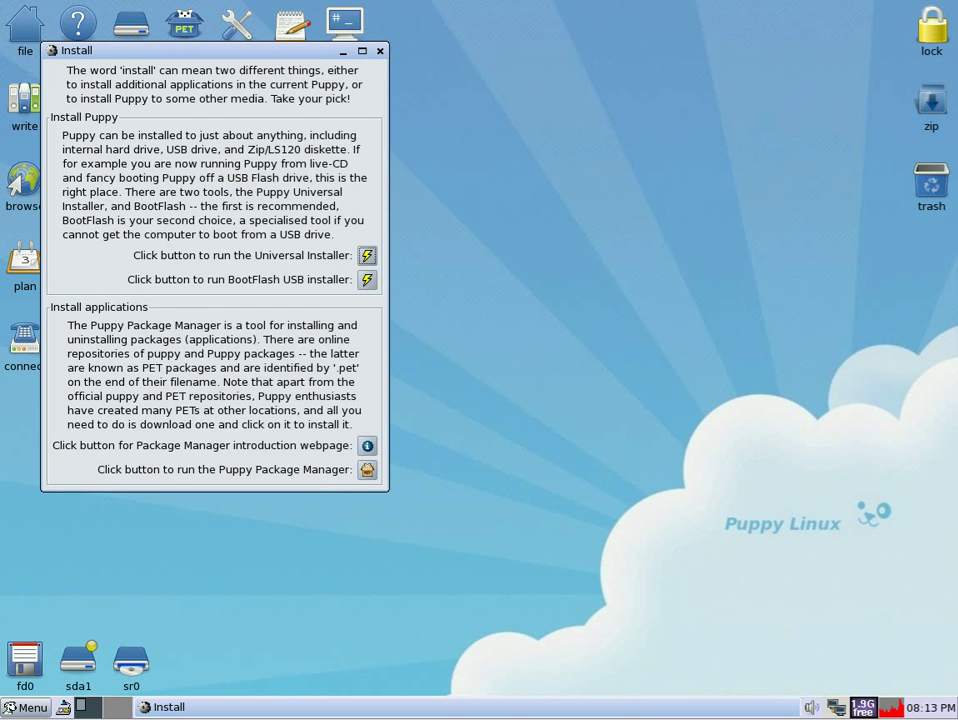
{"action": "left_click", "coordinate": [366, 469]}
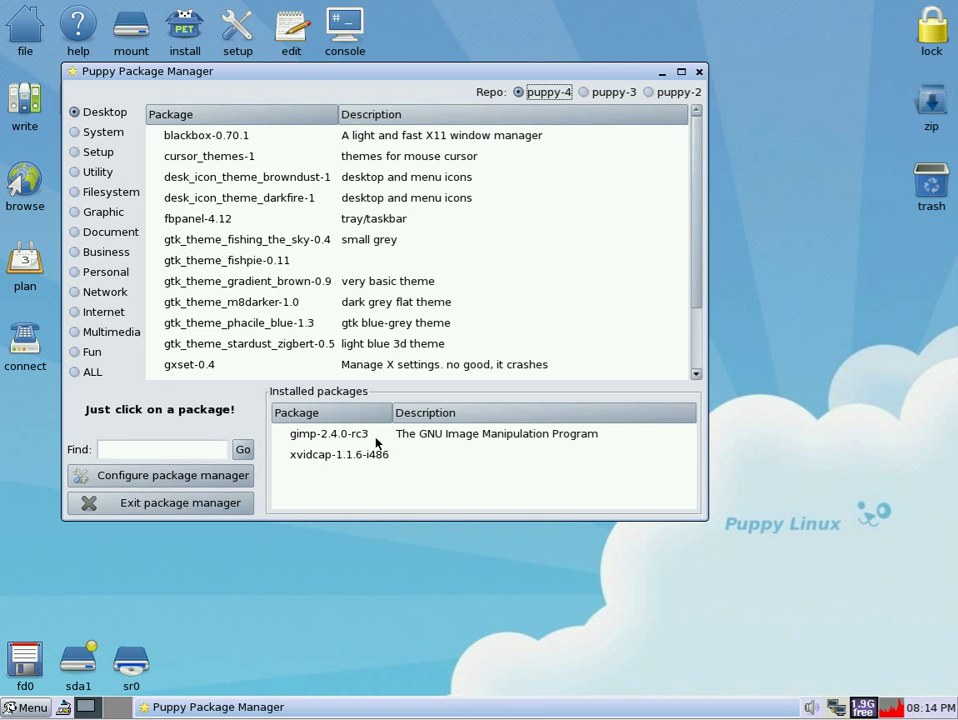
{"action": "left_click", "coordinate": [118, 222]}
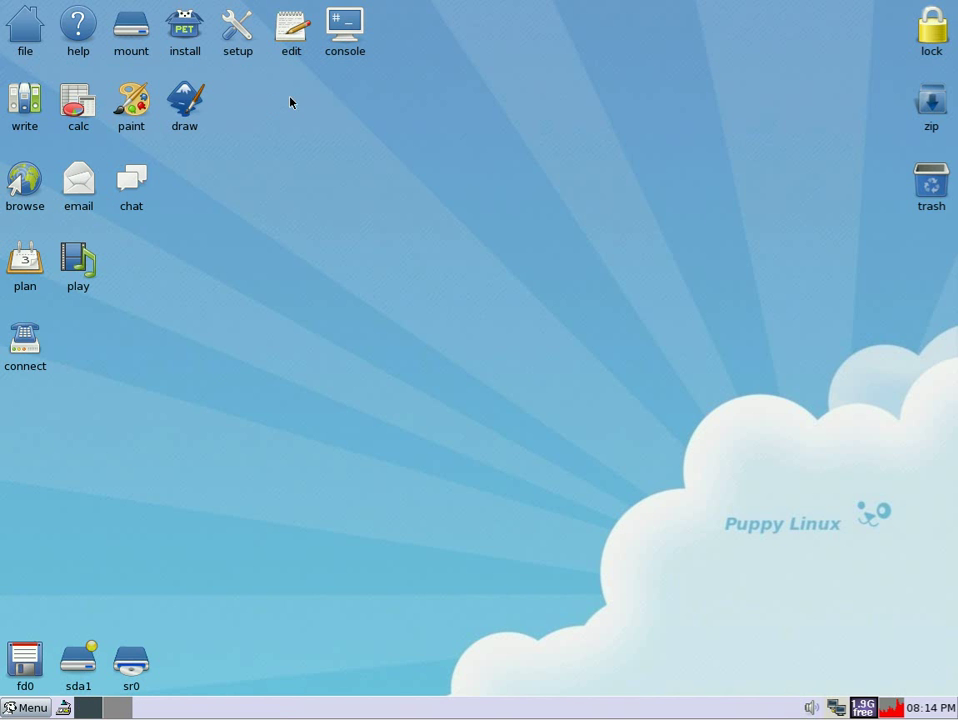
{"action": "left_click", "coordinate": [38, 36]}
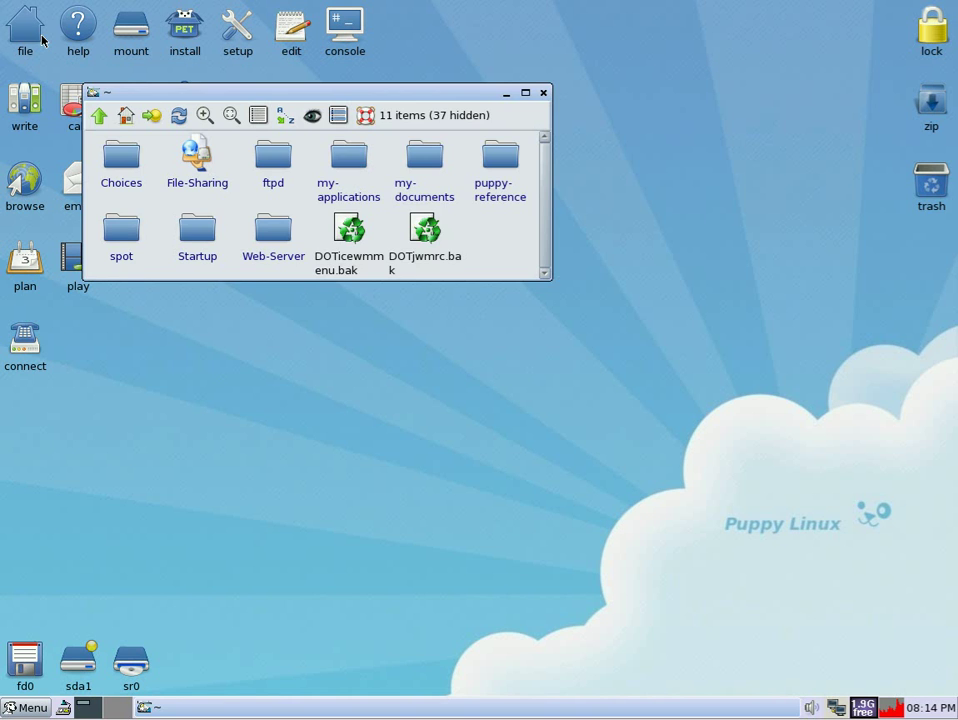
{"action": "left_click", "coordinate": [418, 167]}
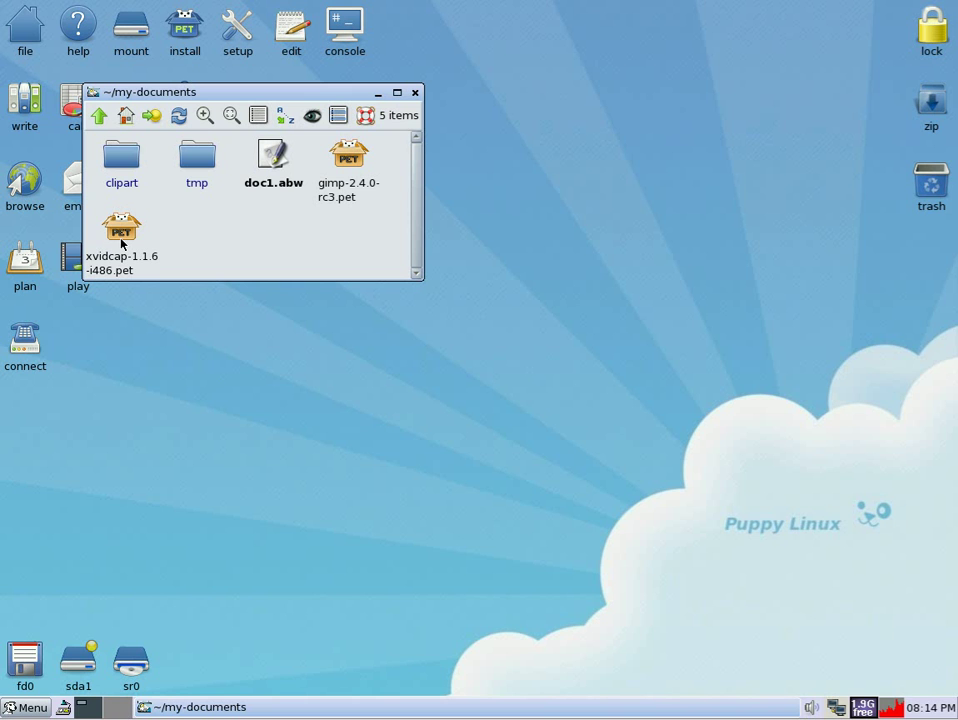
{"action": "left_click", "coordinate": [415, 93]}
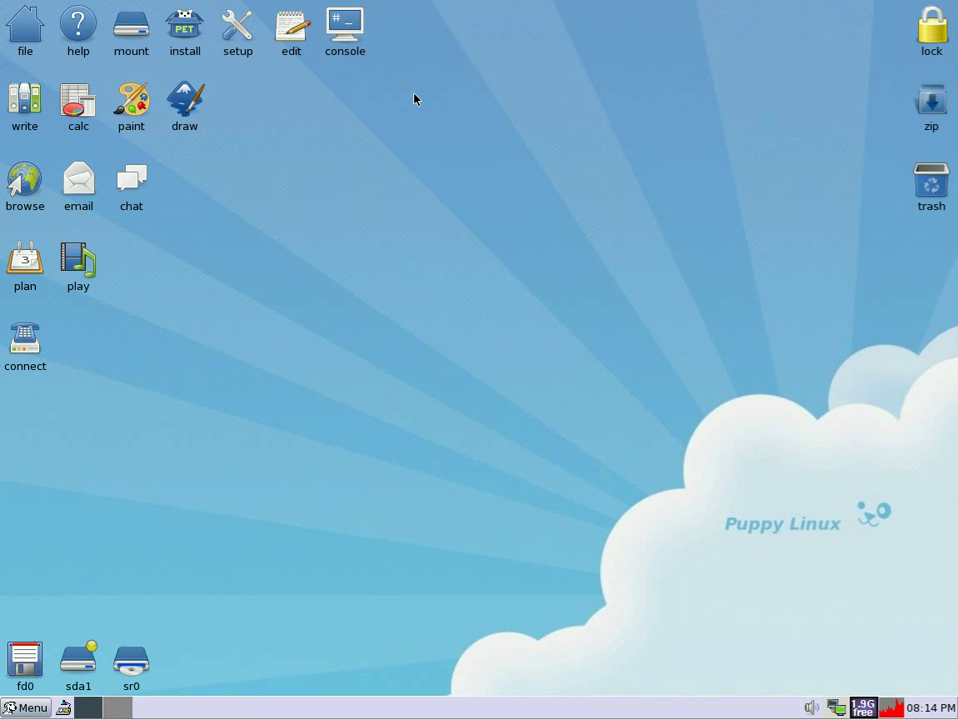
Step: Launch the Aqualung audio player from the Multimedia menu
{"action": "left_click", "coordinate": [27, 707]}
{"action": "mouse_move", "coordinate": [67, 588]}
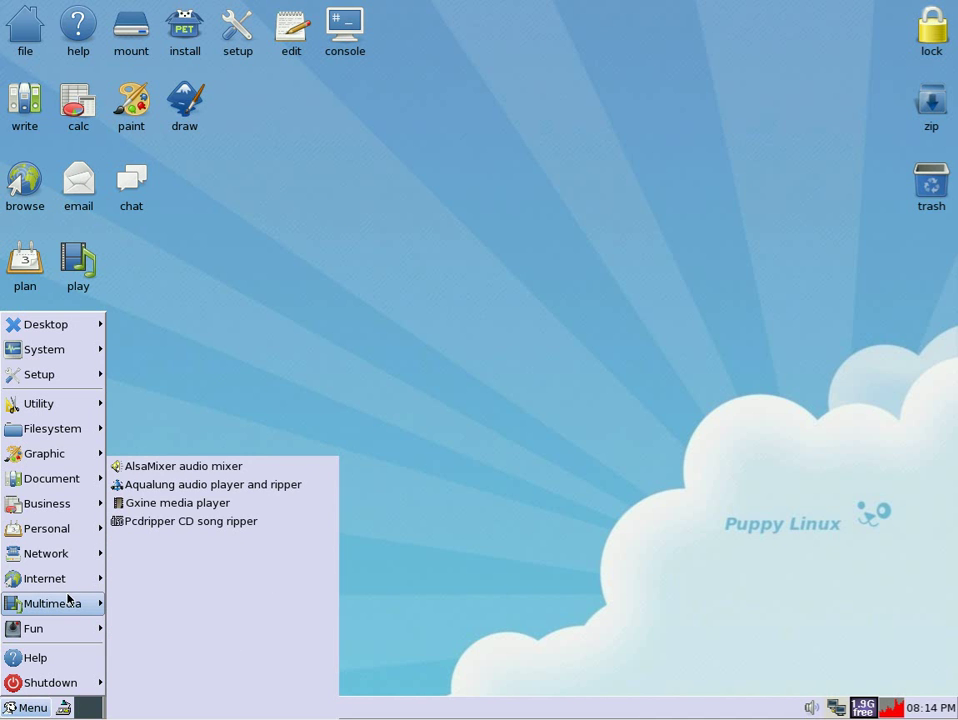
{"action": "left_click", "coordinate": [240, 492]}
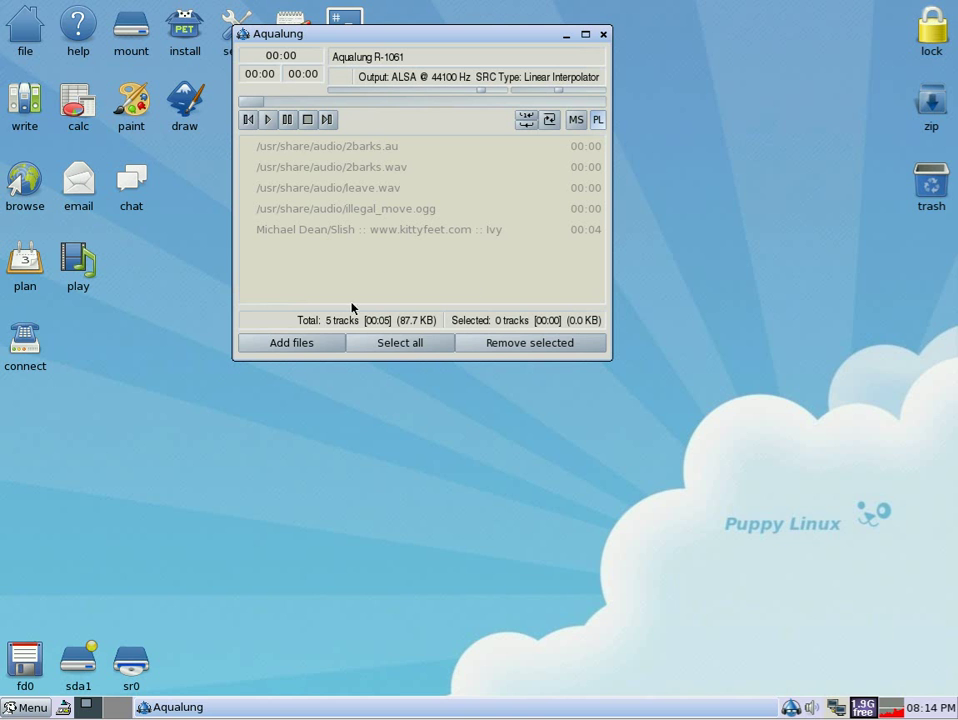
Step: Open Aqualung's Add files picker, move it up and left, and close it without adding tracks
{"action": "left_click", "coordinate": [316, 348]}
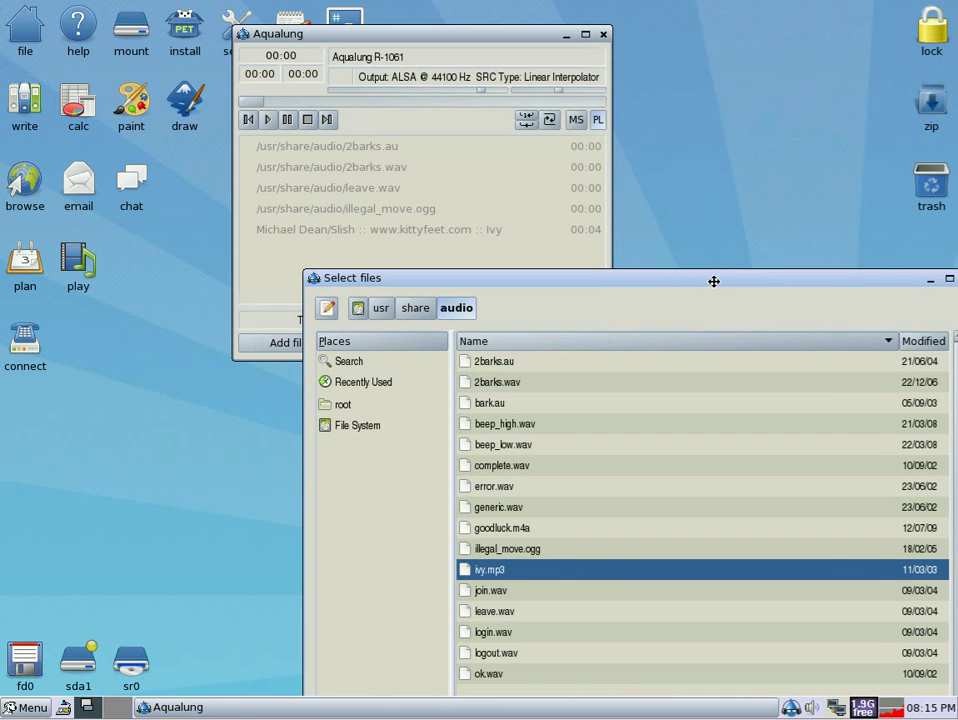
{"action": "left_click_drag", "start_coordinate": [716, 290], "coordinate": [616, 272]}
{"action": "left_click", "coordinate": [868, 262]}
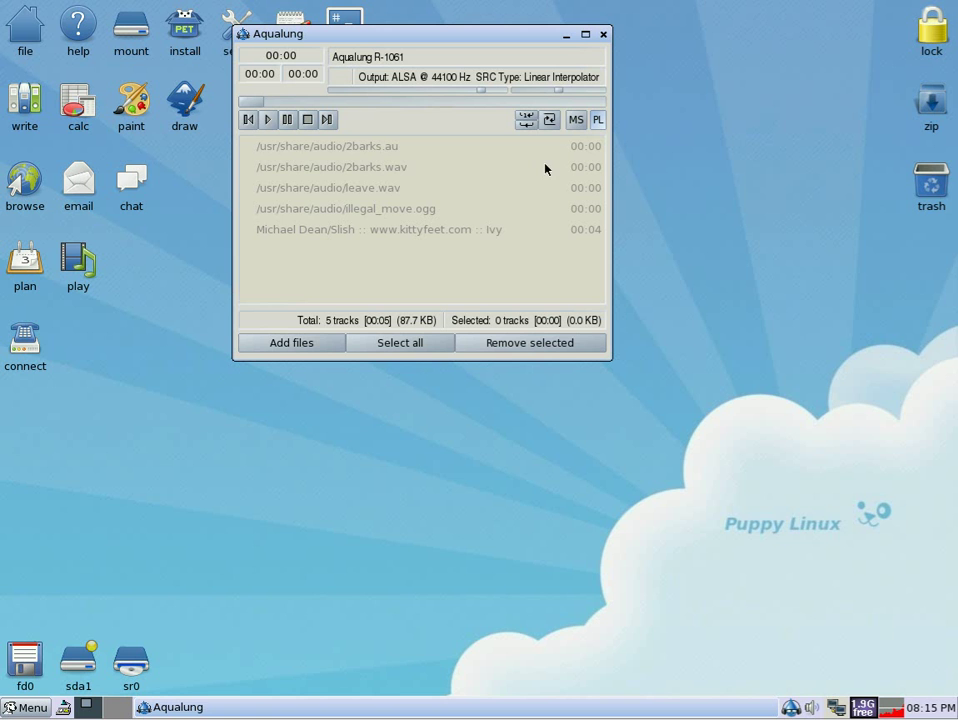
Step: Close the Aqualung window and quit it fully from its tray icon menu
{"action": "left_click", "coordinate": [604, 34]}
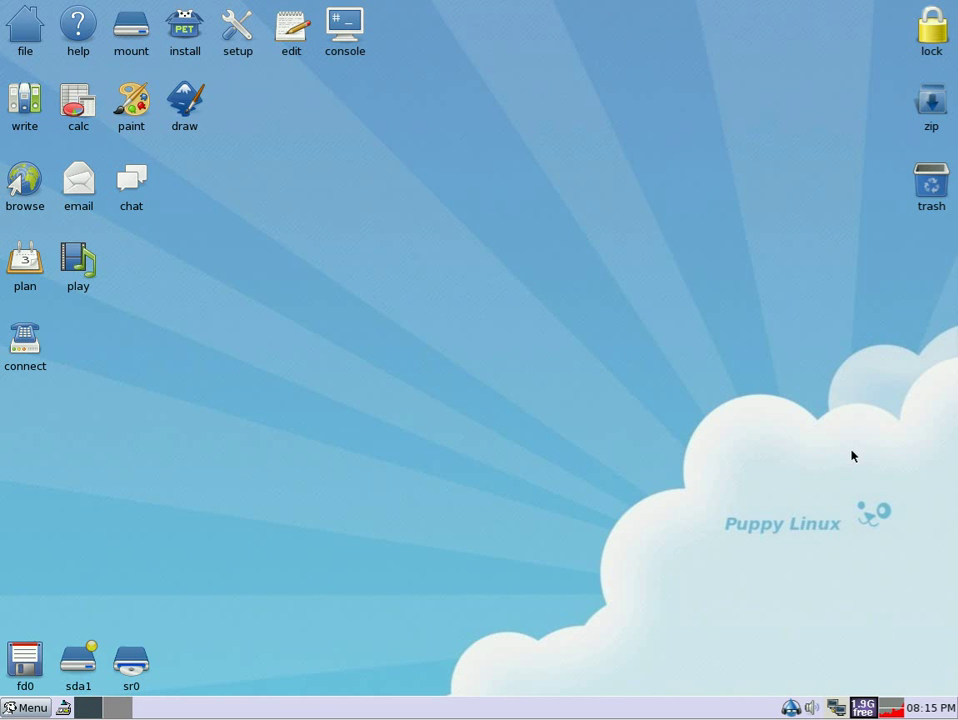
{"action": "right_click", "coordinate": [790, 708]}
{"action": "left_click", "coordinate": [798, 688]}
Step: Launch the Ayttm chat client, cancel its automatic sign-in, and close its window
{"action": "left_click", "coordinate": [137, 178]}
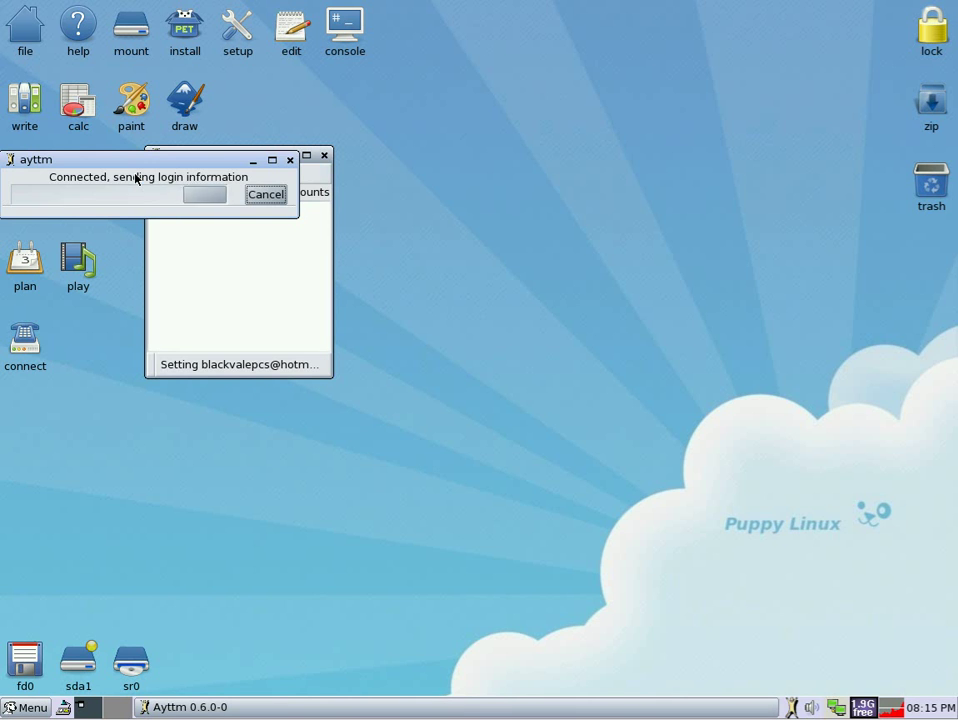
{"action": "left_click", "coordinate": [262, 196]}
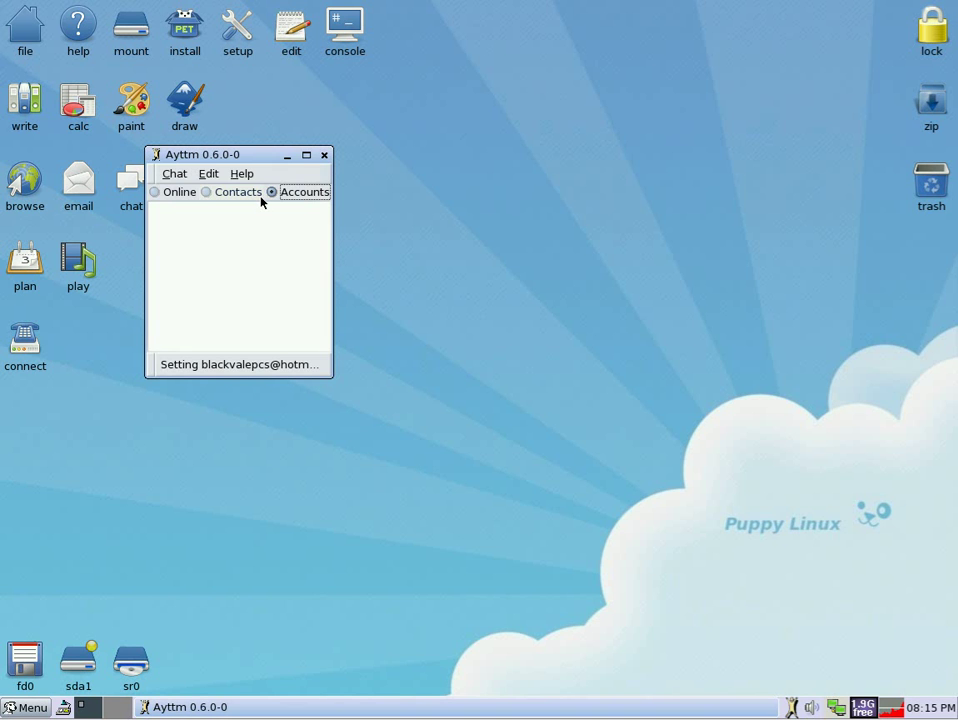
{"action": "left_click", "coordinate": [325, 155]}
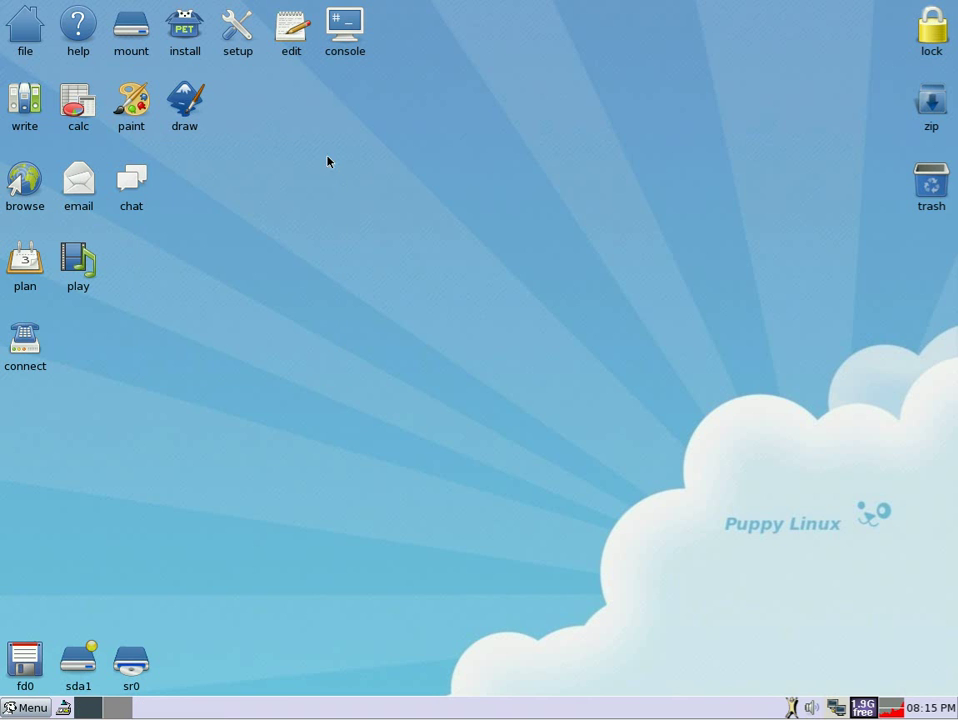
Step: Quit Ayttm completely from its system tray icon
{"action": "right_click", "coordinate": [791, 707]}
{"action": "left_click", "coordinate": [792, 685]}
{"action": "left_click", "coordinate": [37, 710]}
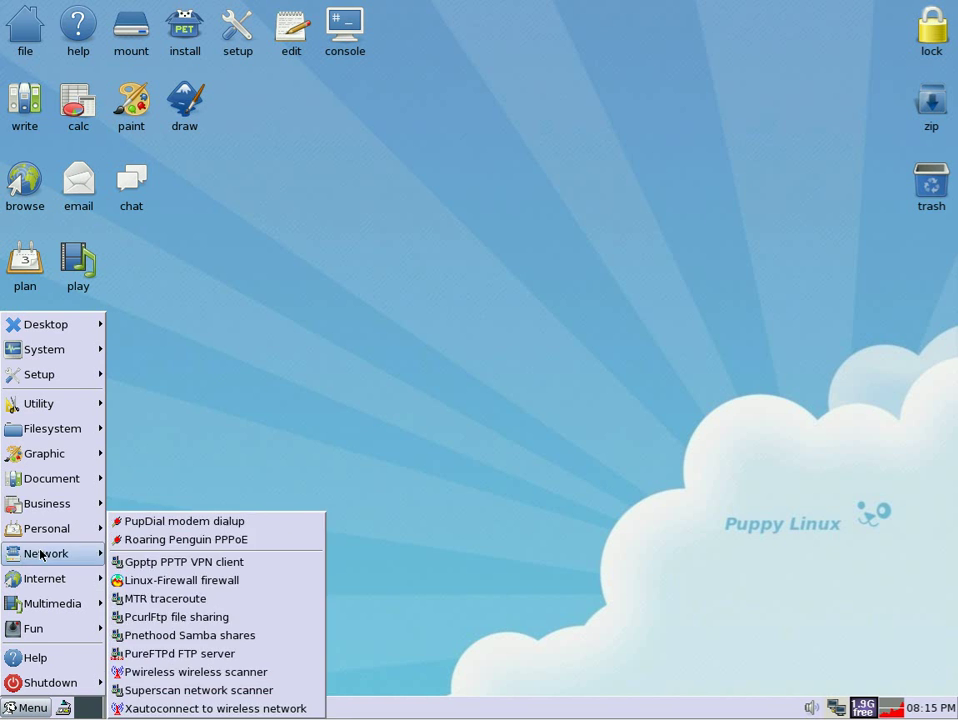
Step: Browse each main menu category, then launch the gFTP ftp client from Internet
{"action": "mouse_move", "coordinate": [44, 407]}
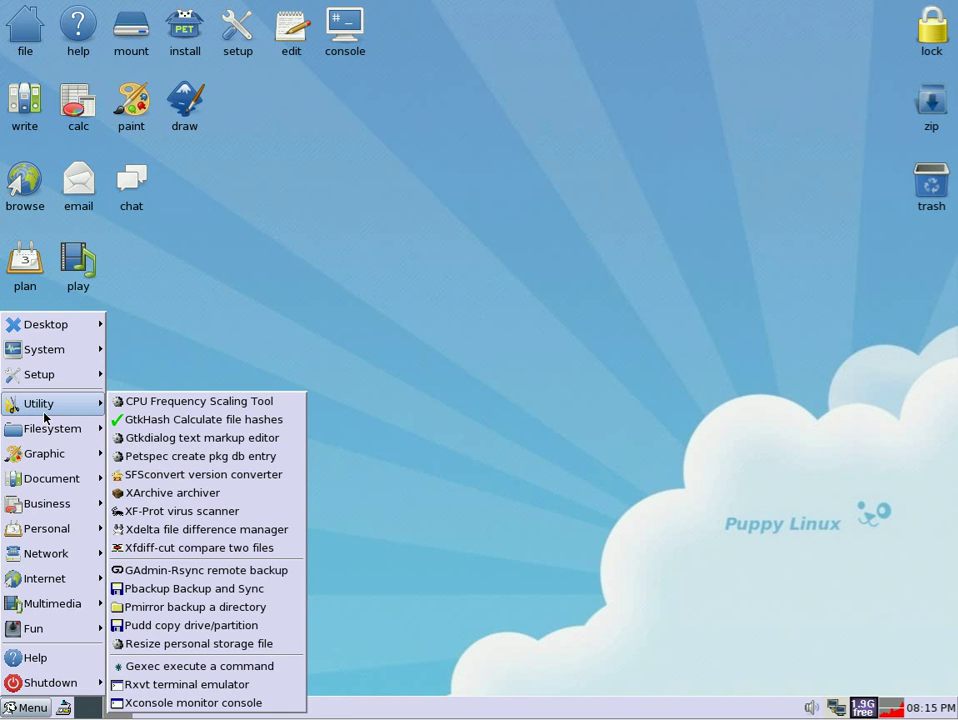
{"action": "mouse_move", "coordinate": [40, 458]}
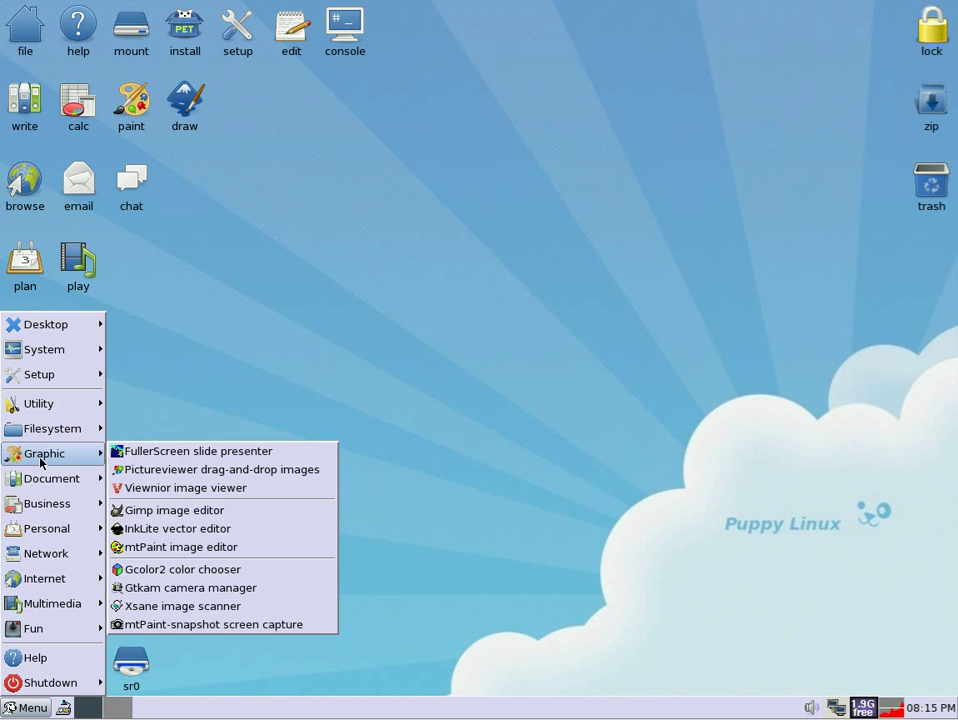
{"action": "mouse_move", "coordinate": [43, 485]}
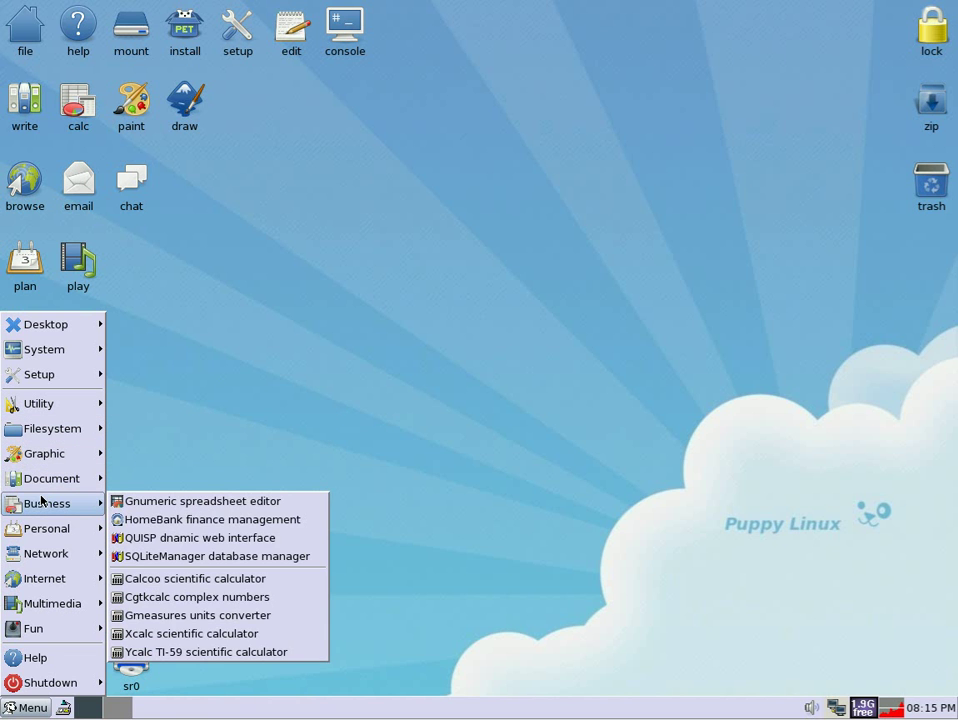
{"action": "mouse_move", "coordinate": [43, 528]}
{"action": "mouse_move", "coordinate": [44, 556]}
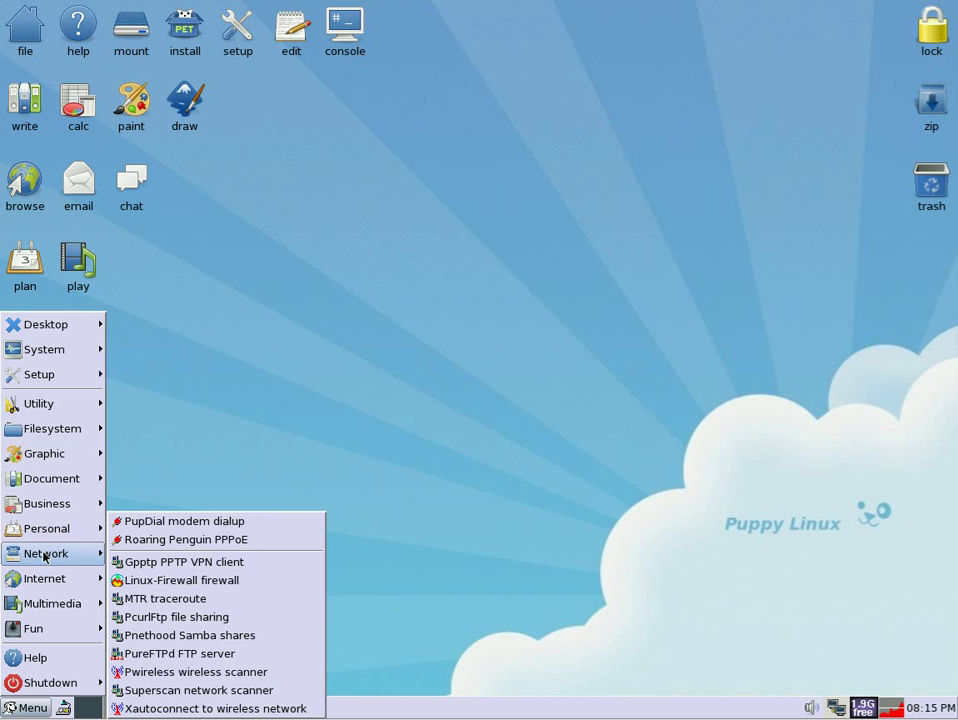
{"action": "mouse_move", "coordinate": [44, 581]}
{"action": "mouse_move", "coordinate": [45, 604]}
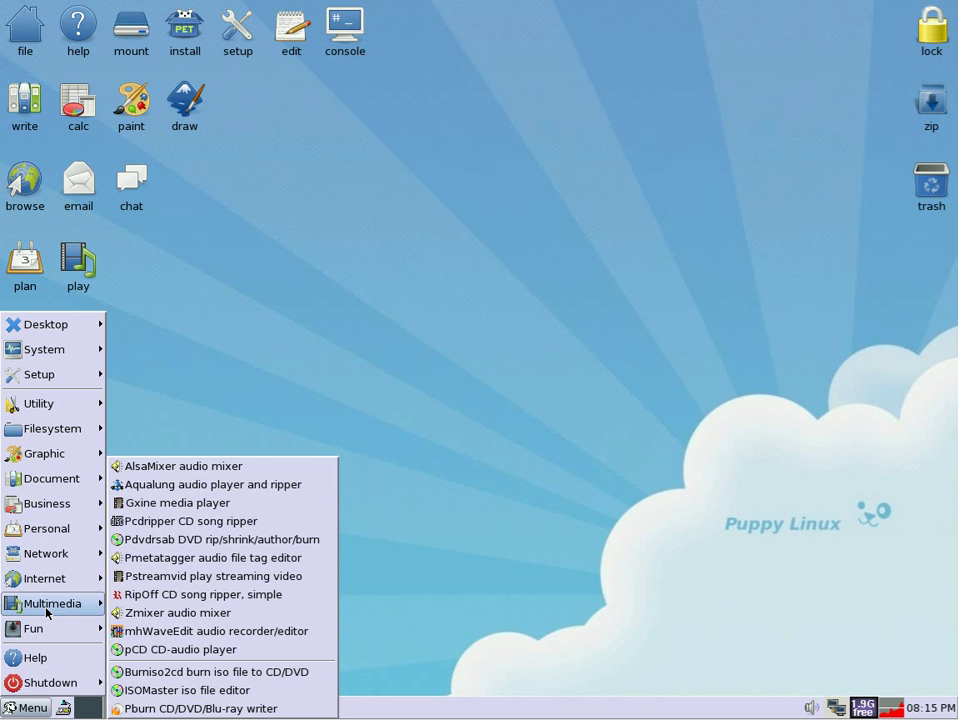
{"action": "mouse_move", "coordinate": [47, 627]}
{"action": "left_click", "coordinate": [200, 431]}
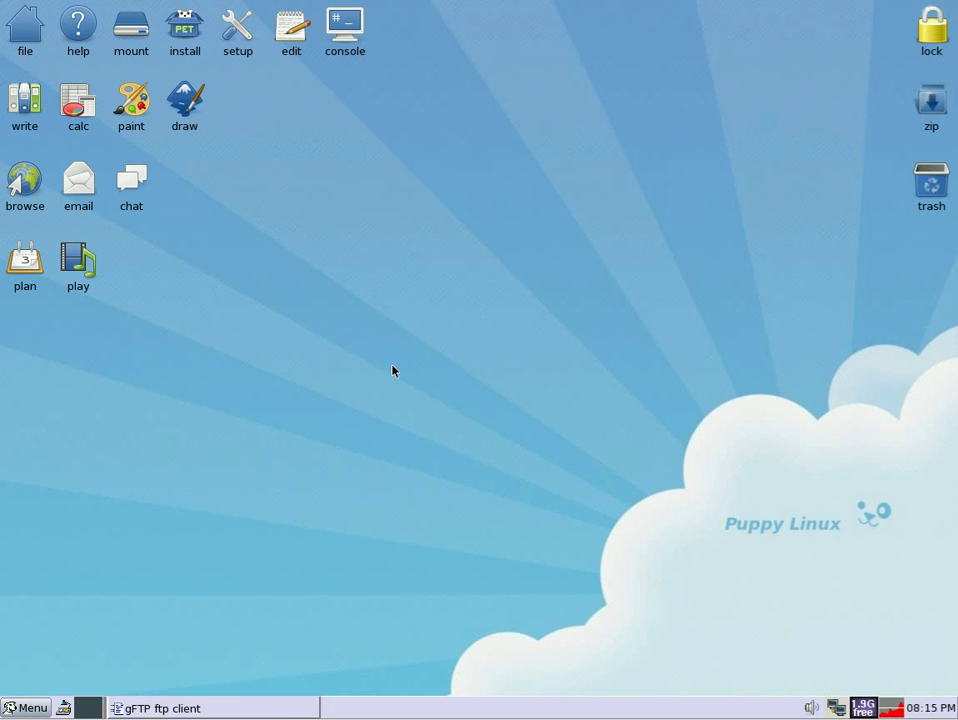